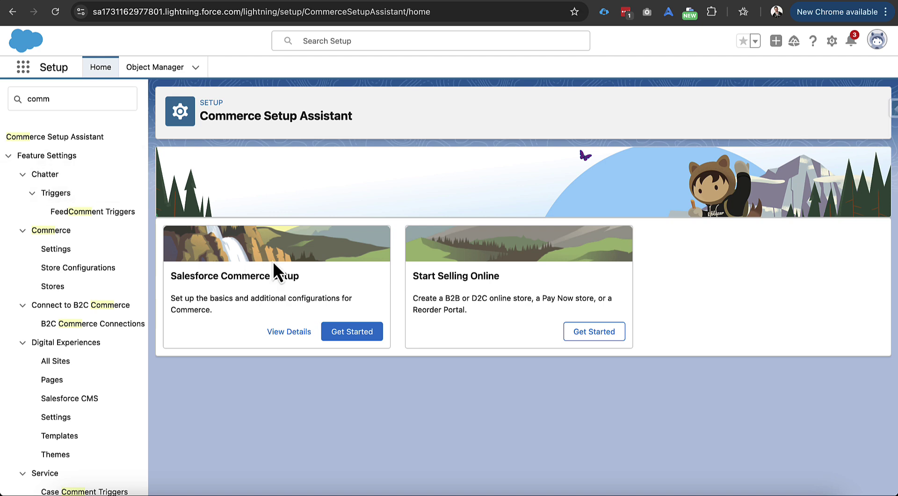
- Run the automated Salesforce Commerce basic setup, acknowledging the reviewed features, and dismiss the completion dialog without creating a store
click(356, 336)
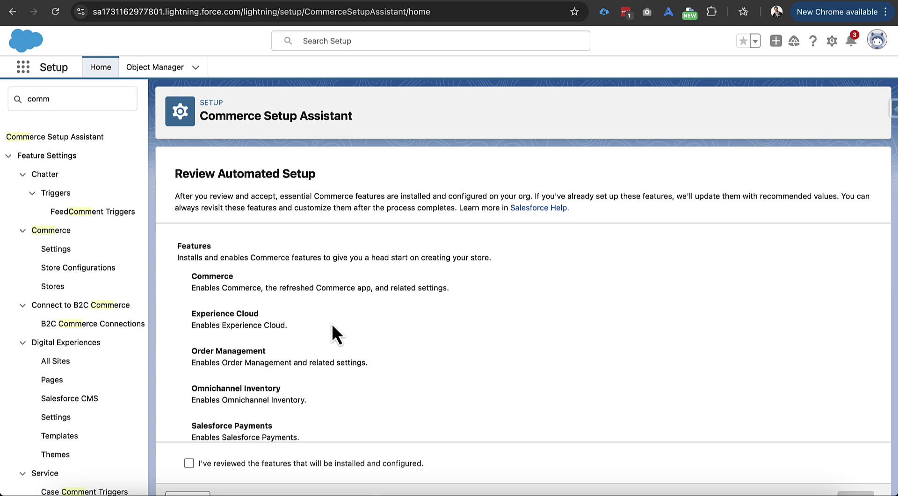
scroll(329, 340, down, 1)
click(286, 464)
scroll(335, 412, down, 4)
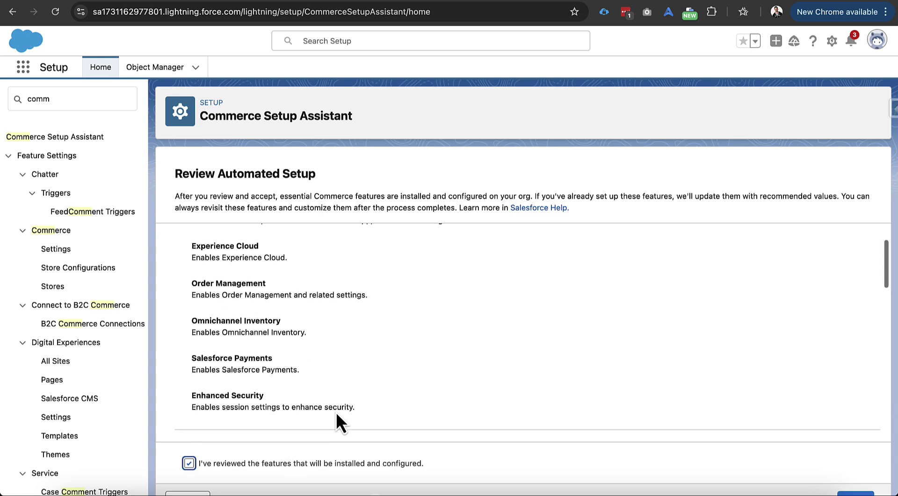
scroll(569, 448, down, 1)
click(859, 471)
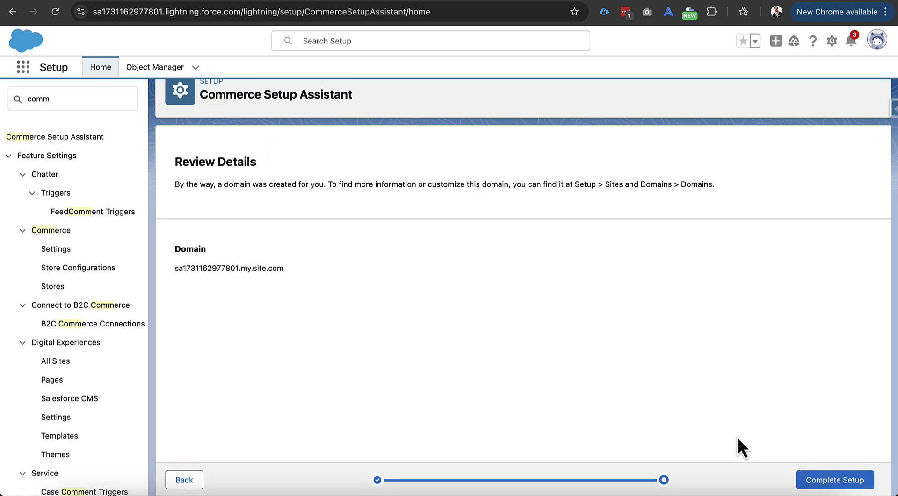
click(830, 482)
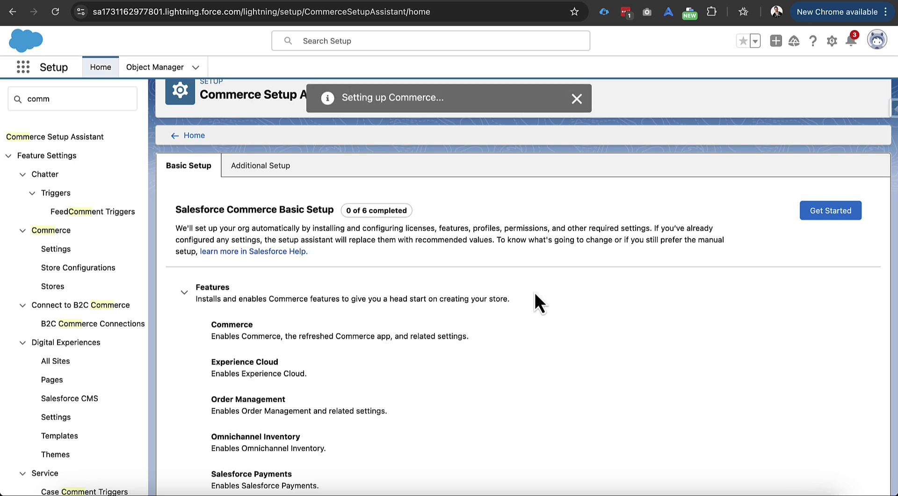
scroll(401, 357, down, 1)
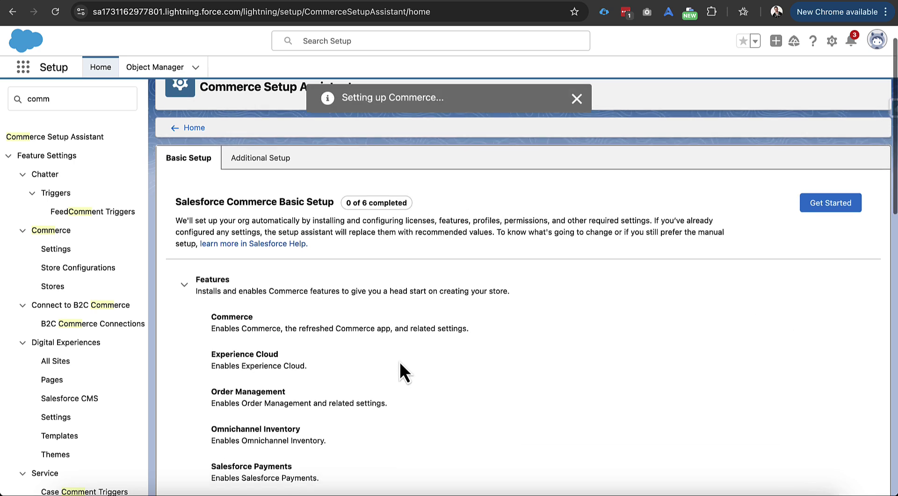
scroll(401, 363, down, 2)
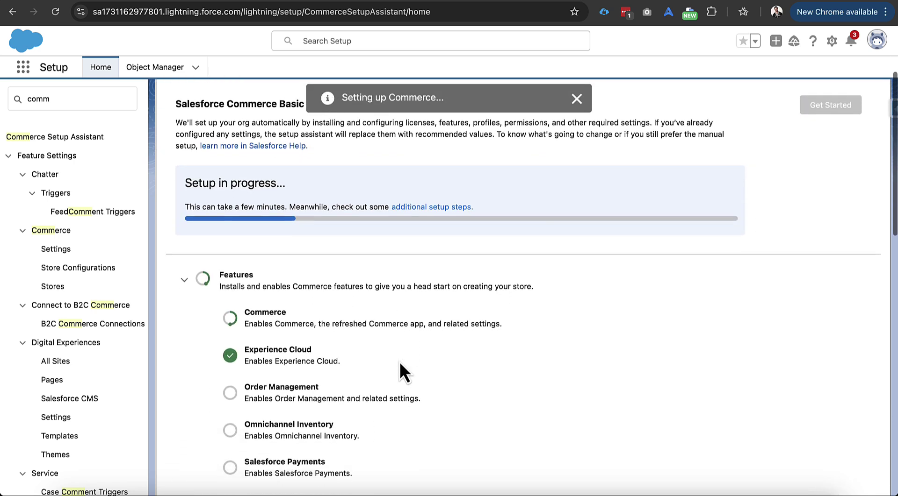
scroll(399, 362, up, 3)
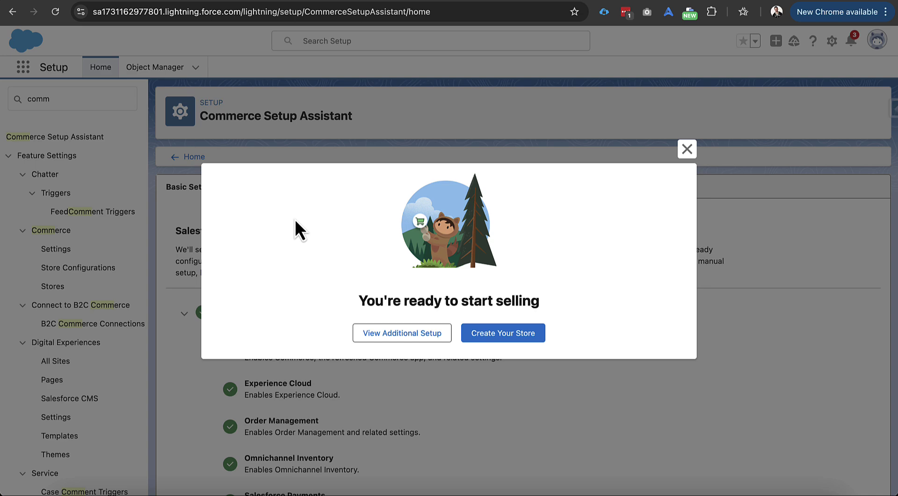
click(686, 149)
- Search the setup tree for data cloud entries
click(97, 98)
key(super+a)
text(data)
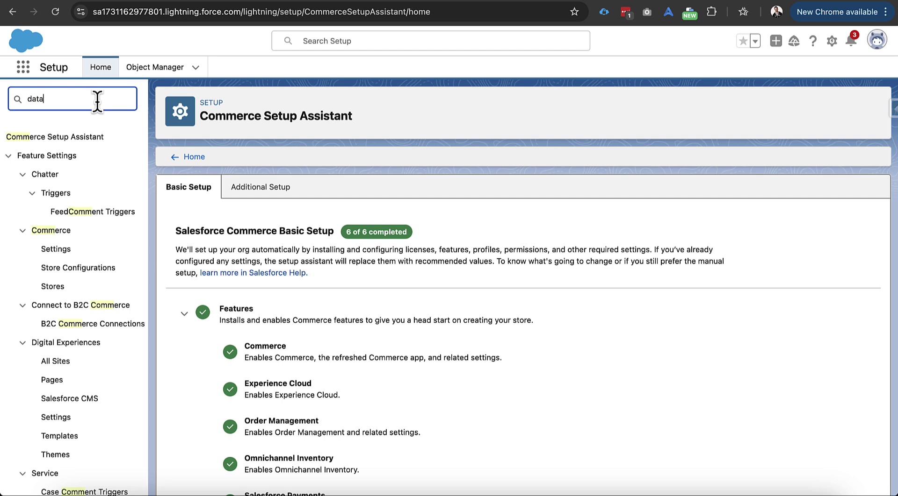
text( clou)
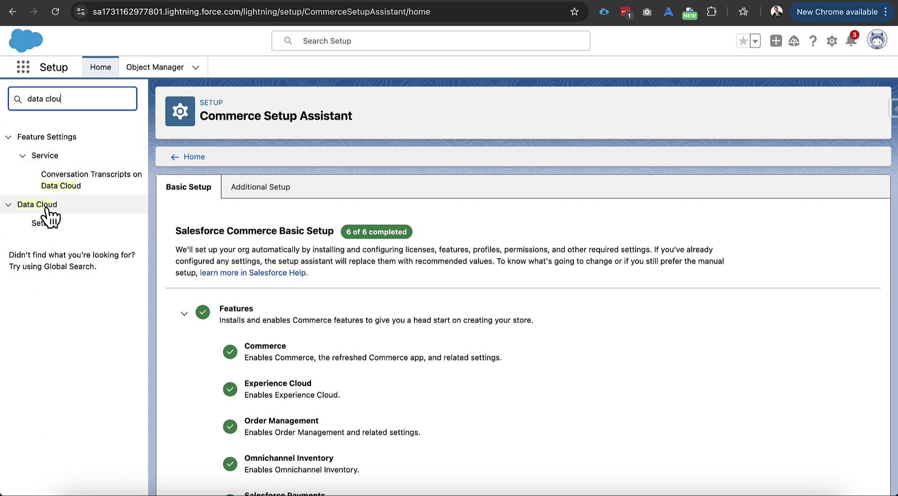
- Open Data Cloud Setup from the Setup home page and start setting up the Data Cloud instance
click(99, 71)
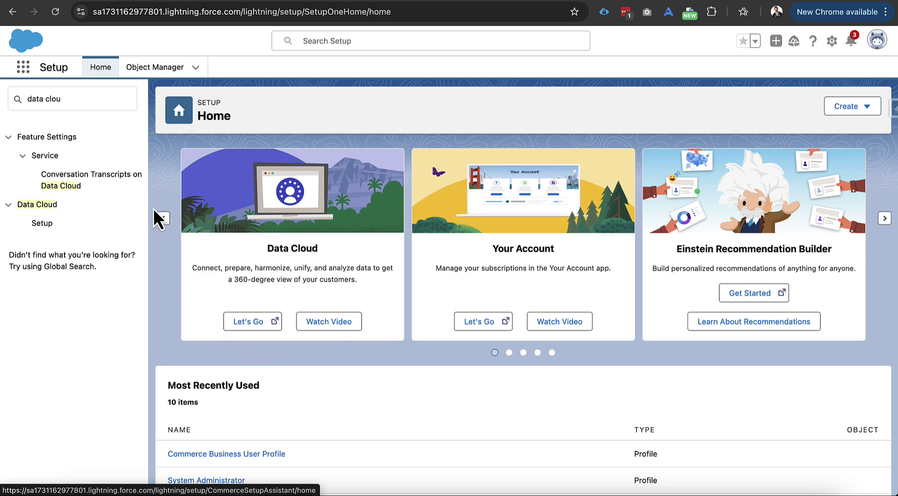
click(236, 325)
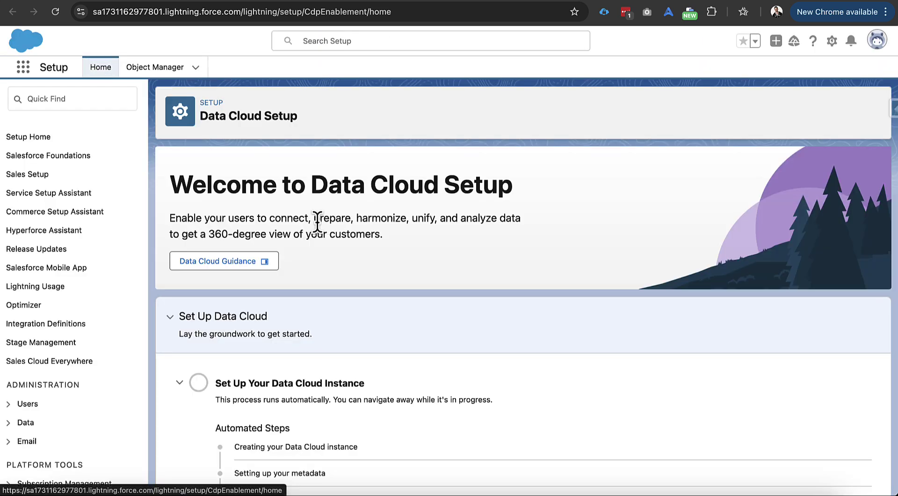
scroll(353, 345, down, 3)
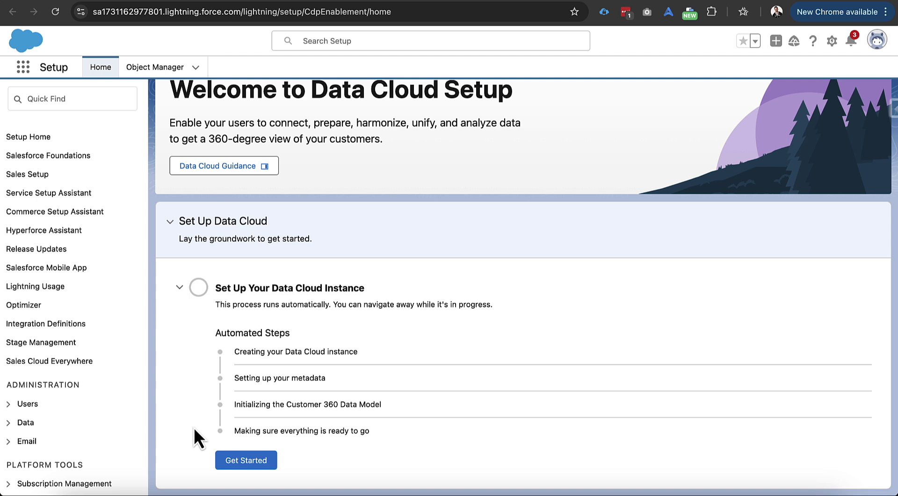
click(222, 462)
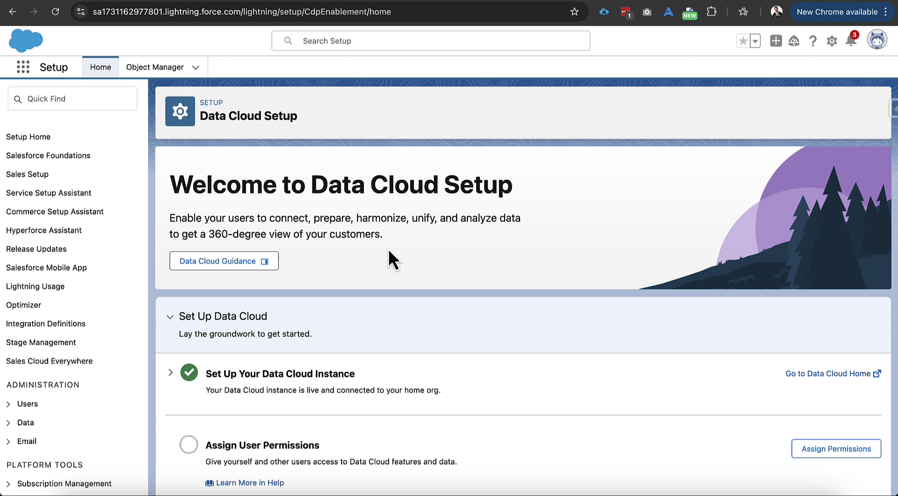
- Open the Assign User Permissions task's user list, return to Data Cloud Setup and close the Guidance Center
scroll(385, 259, down, 1)
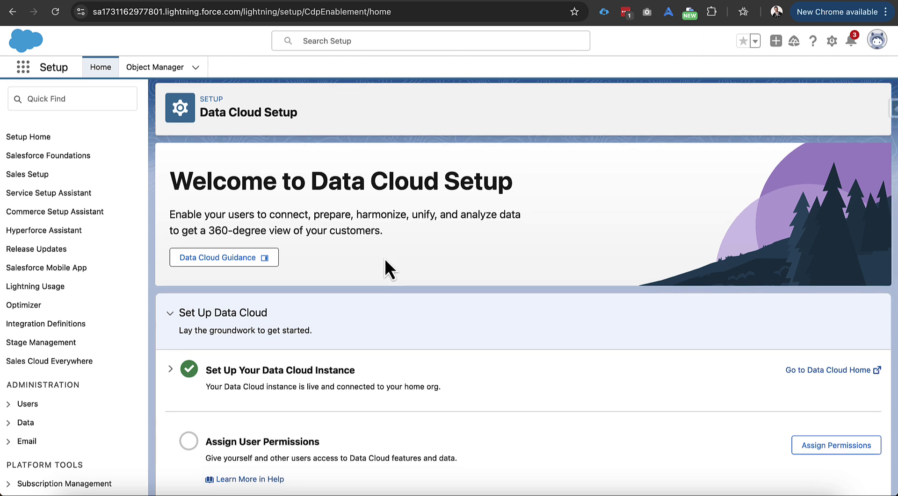
scroll(384, 270, down, 2)
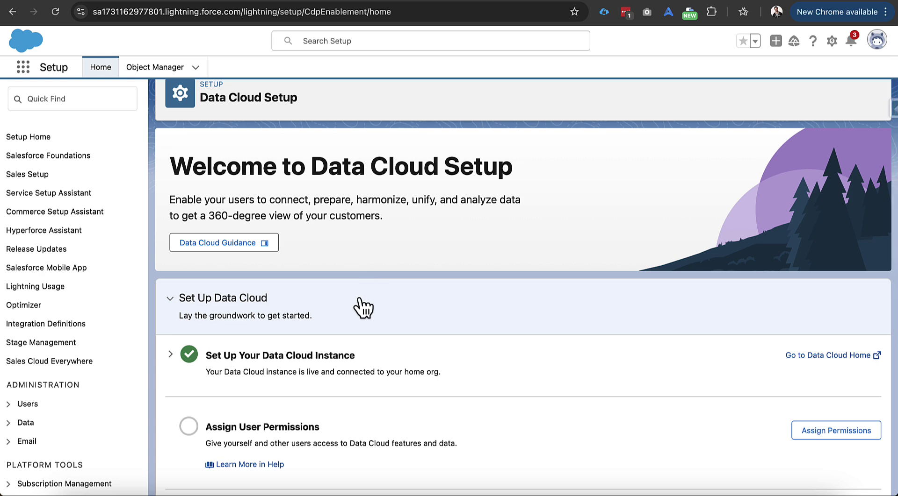
scroll(363, 308, down, 1)
scroll(364, 308, down, 2)
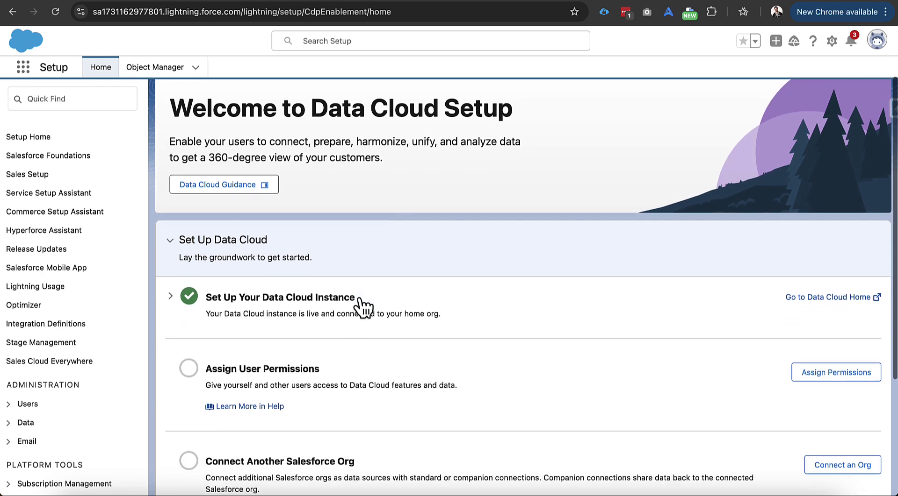
scroll(363, 307, down, 5)
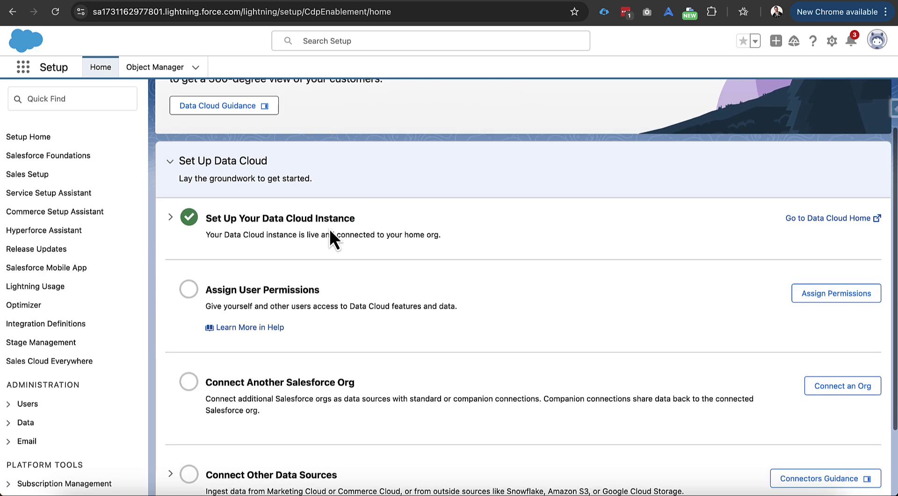
scroll(369, 285, down, 3)
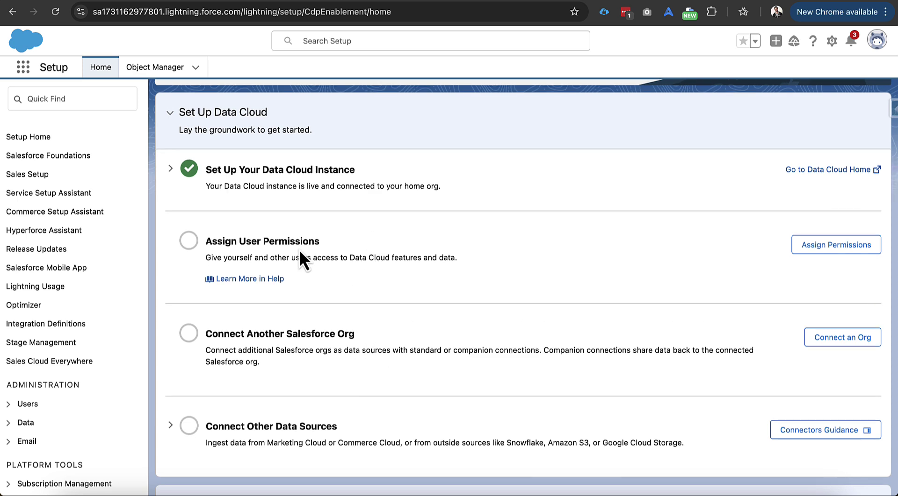
click(830, 248)
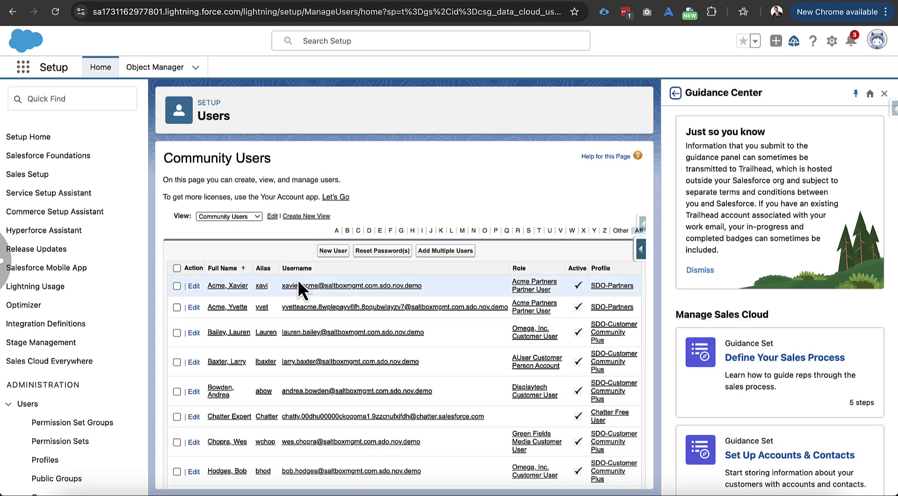
scroll(298, 279, left, 5)
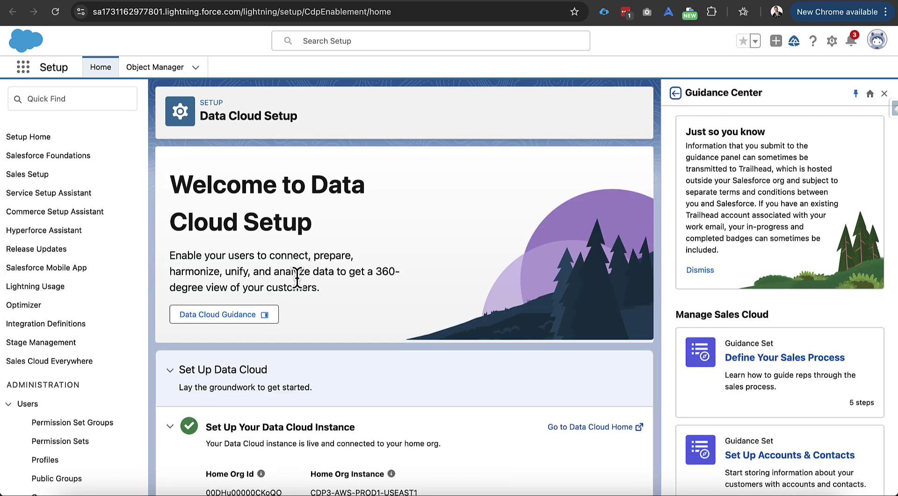
click(883, 93)
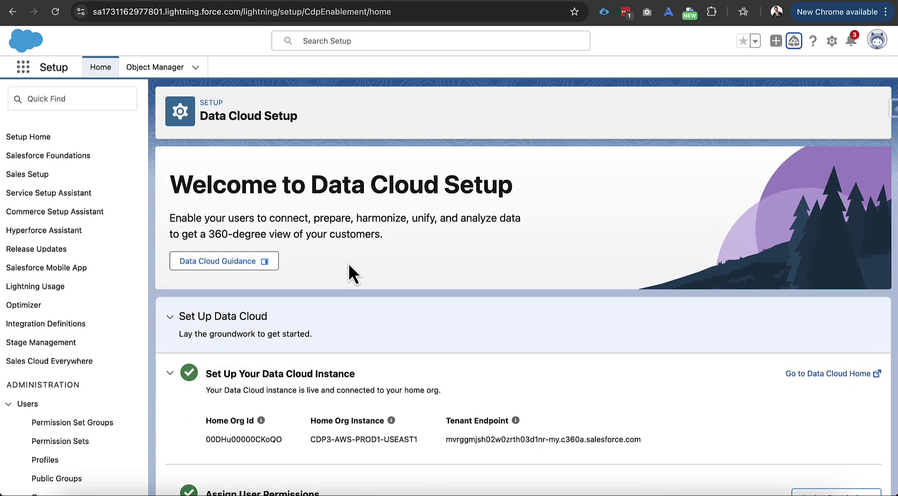
- Review the Data Cloud setup tasks, including the integrations offered under Connect Other Data Sources
scroll(337, 299, down, 5)
click(198, 218)
scroll(409, 321, down, 3)
scroll(397, 318, up, 1)
scroll(382, 310, up, 1)
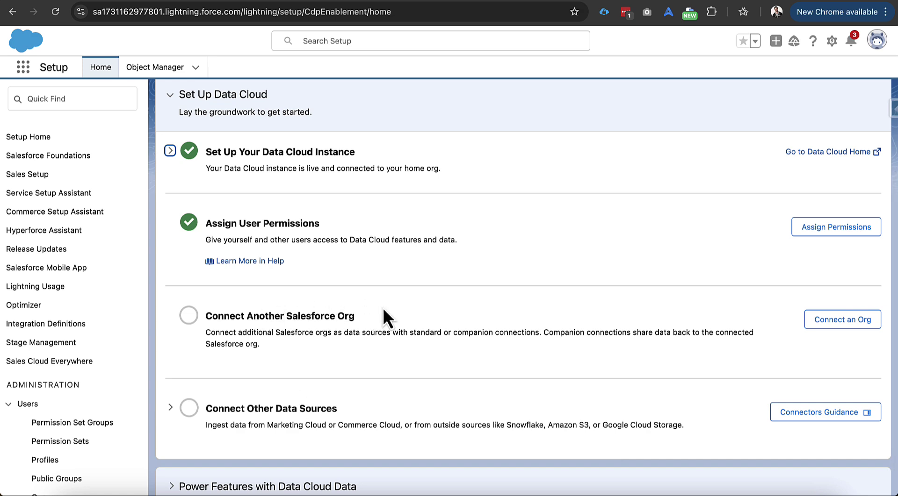
click(306, 409)
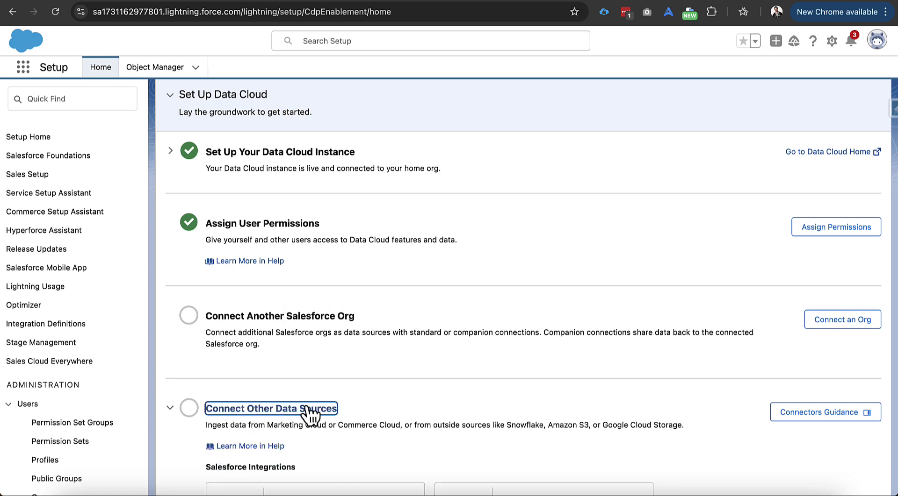
scroll(309, 414, down, 5)
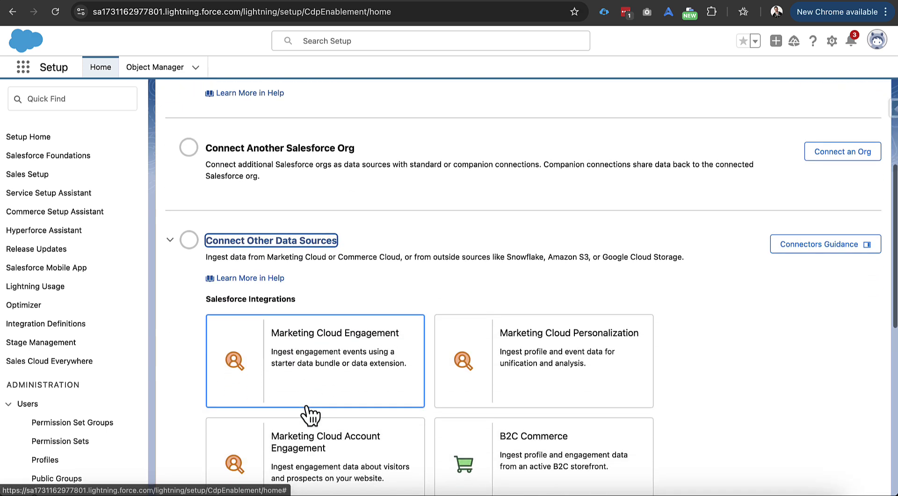
click(293, 242)
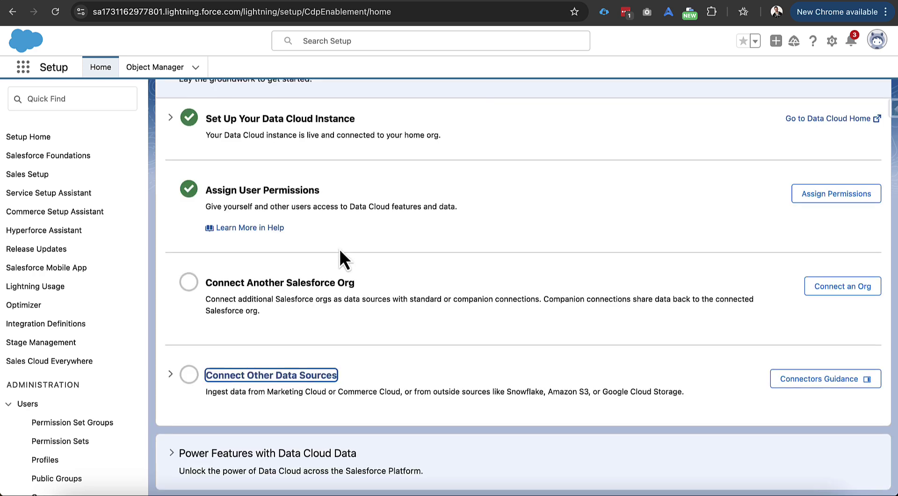
scroll(340, 251, up, 5)
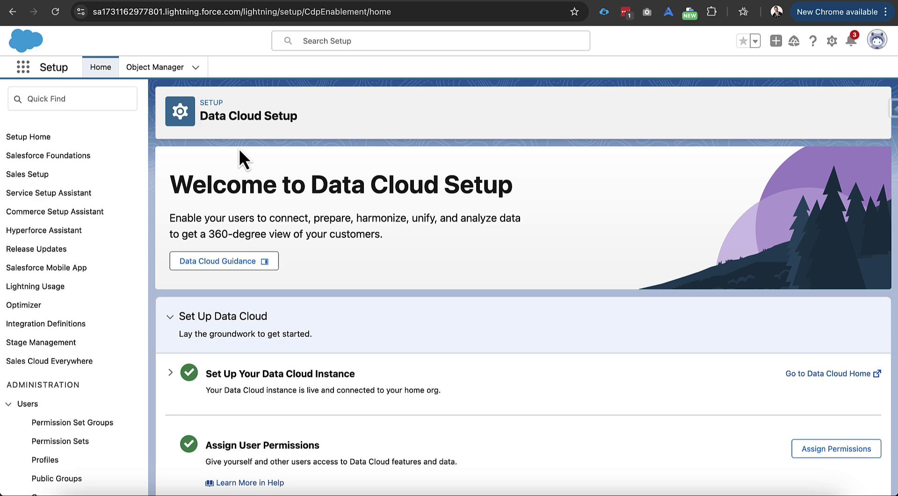
- Switch to the dedicated Data Cloud Setup area and open the Salesforce CRM integration page
click(831, 42)
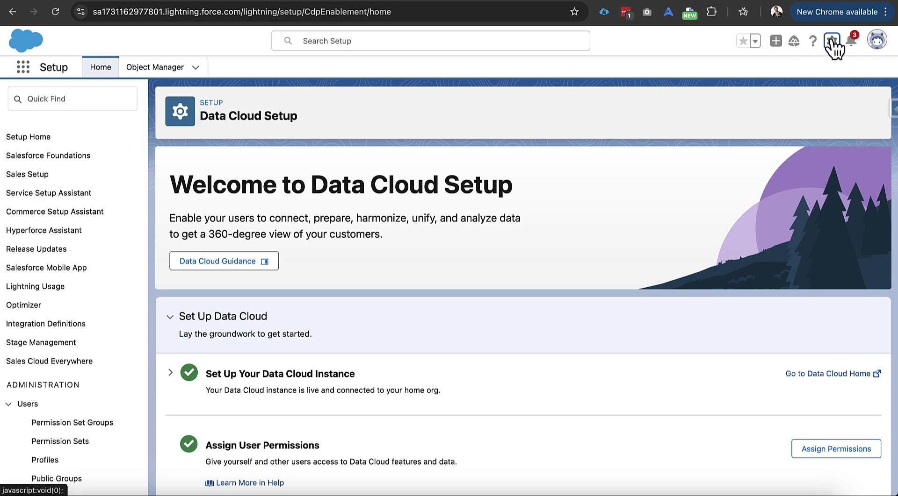
click(767, 133)
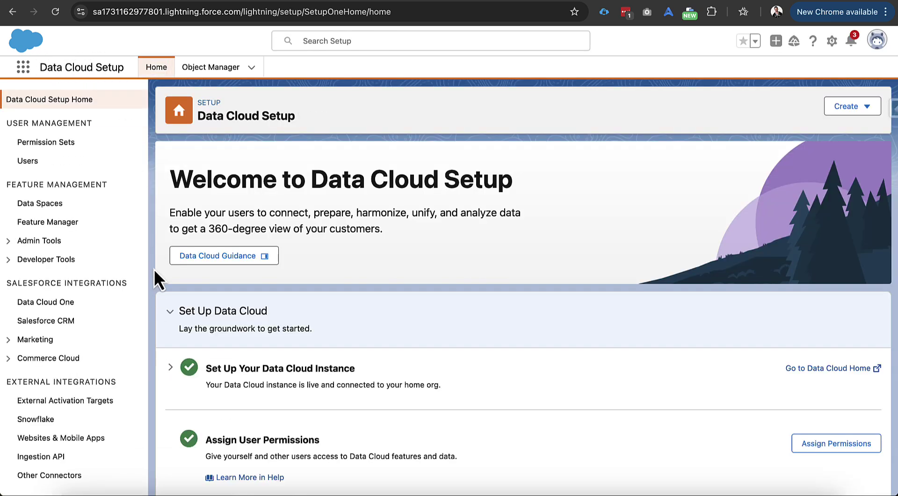
click(66, 323)
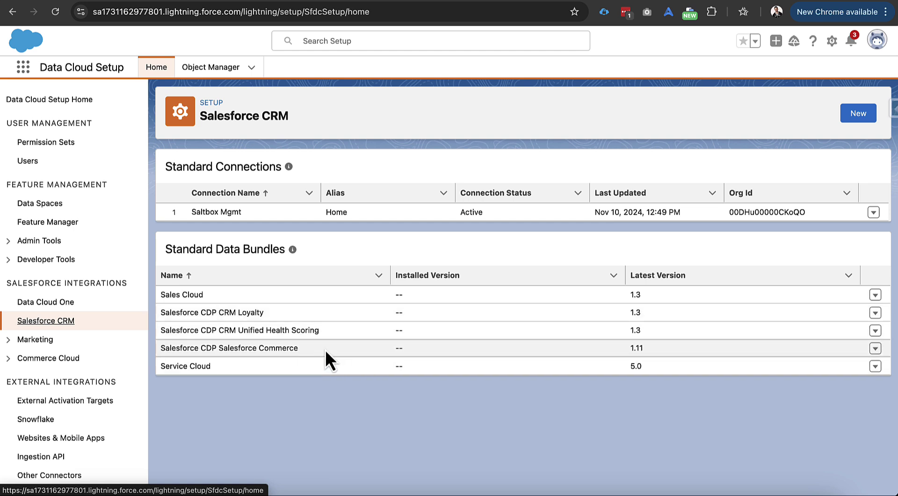
- Install the Salesforce CDP Salesforce Commerce standard data bundle for admins only and check its installed version
drag(161, 349, 298, 349)
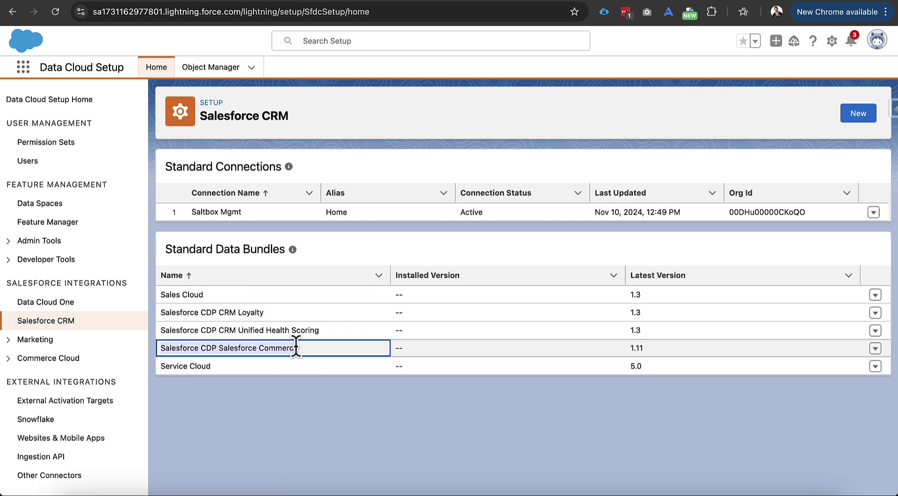
click(501, 443)
click(875, 351)
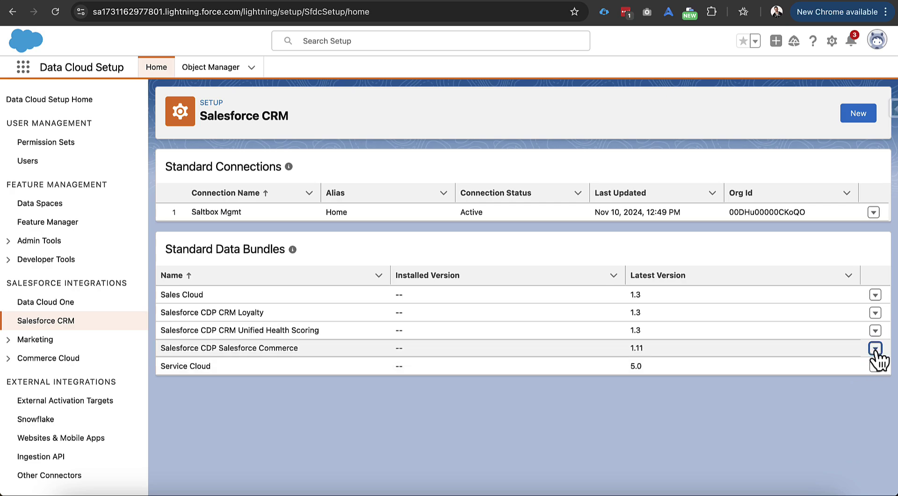
click(795, 329)
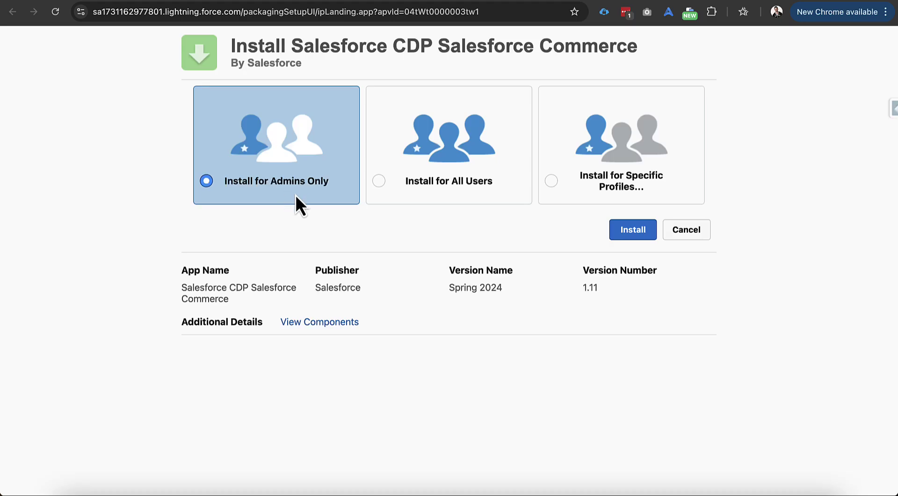
click(637, 235)
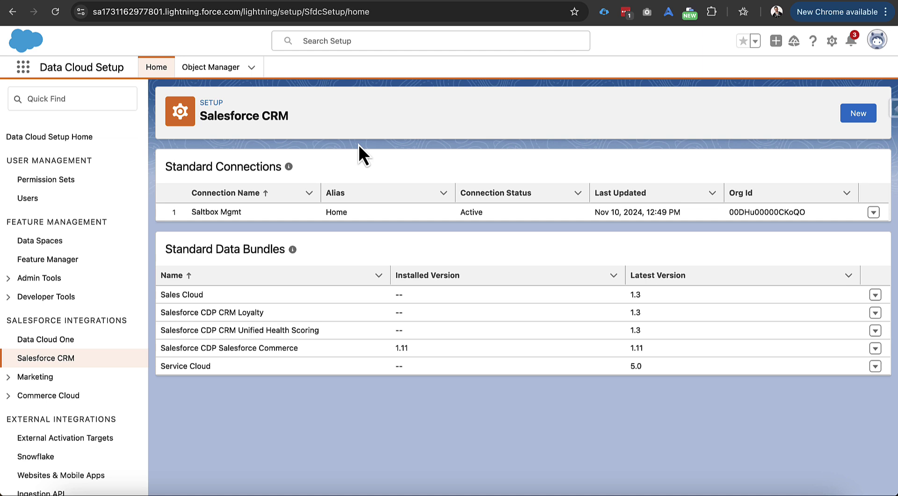
double_click(395, 349)
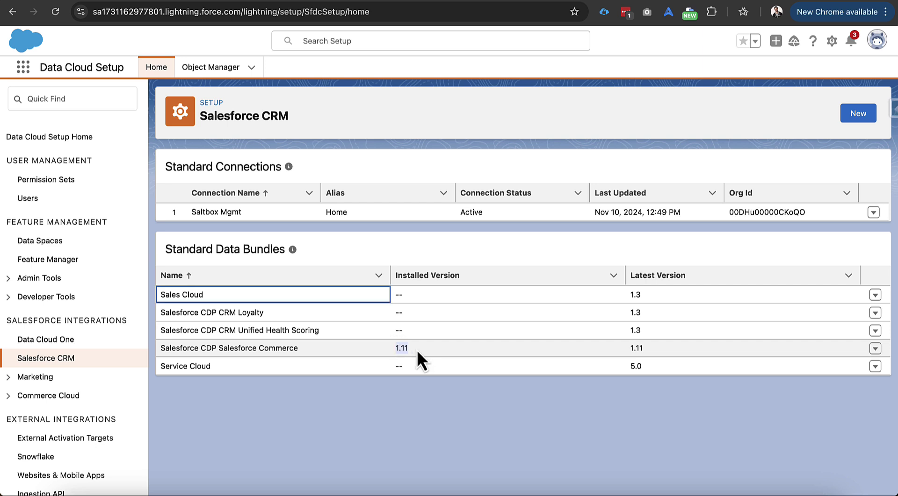
click(400, 401)
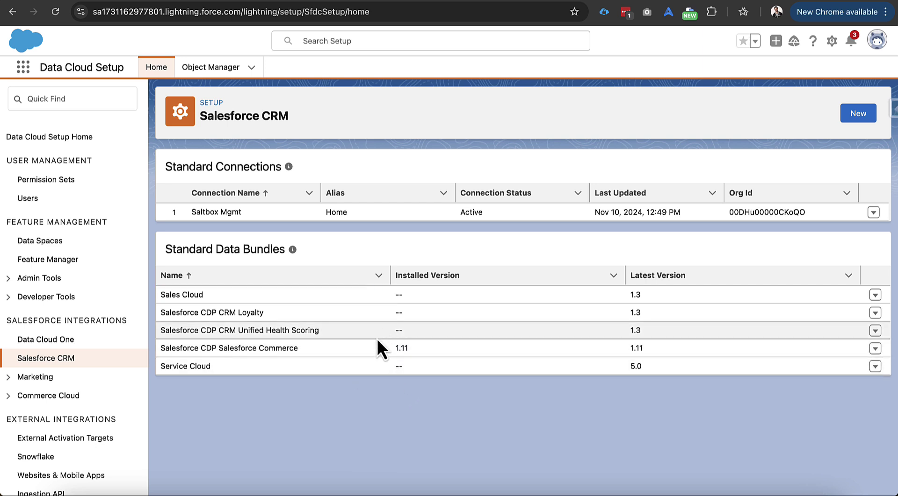
- Switch from Data Cloud Setup to the Data Cloud app, searching the available apps for "data"
click(23, 67)
text(data)
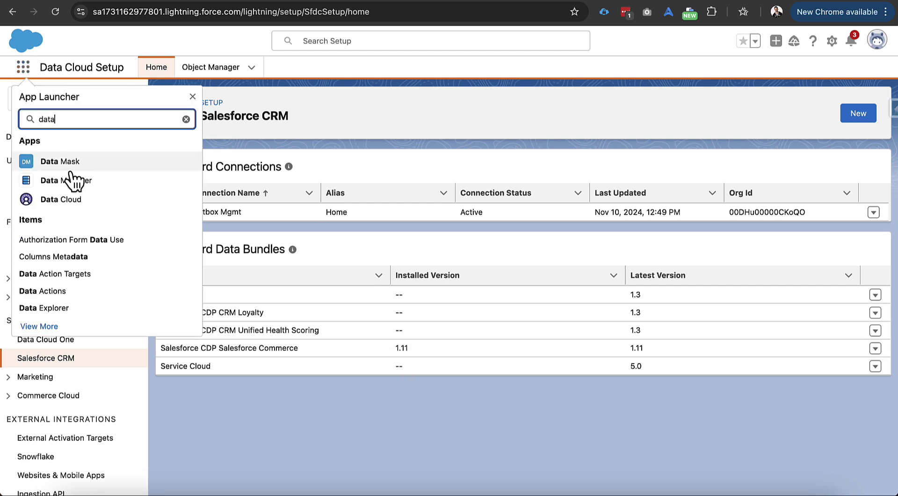
click(100, 202)
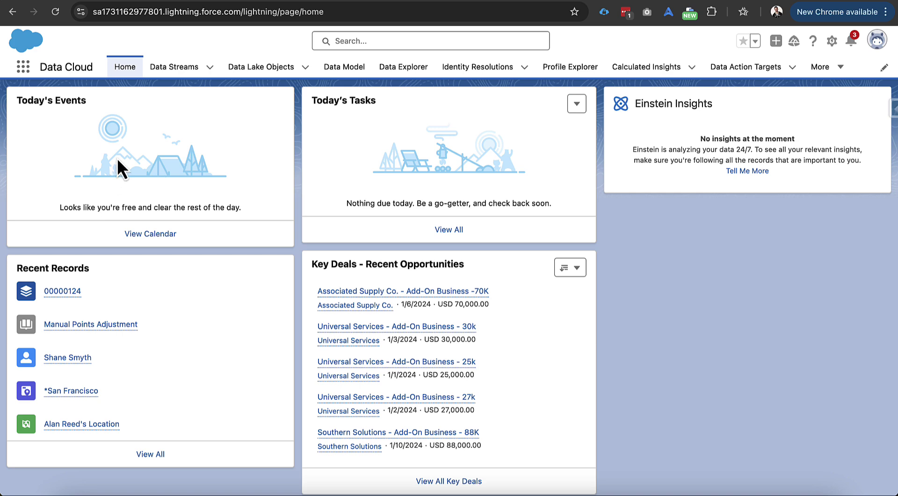
- Show the All Data Streams list view in Data Streams, pin it as the default and dismiss the notification
click(175, 70)
click(138, 114)
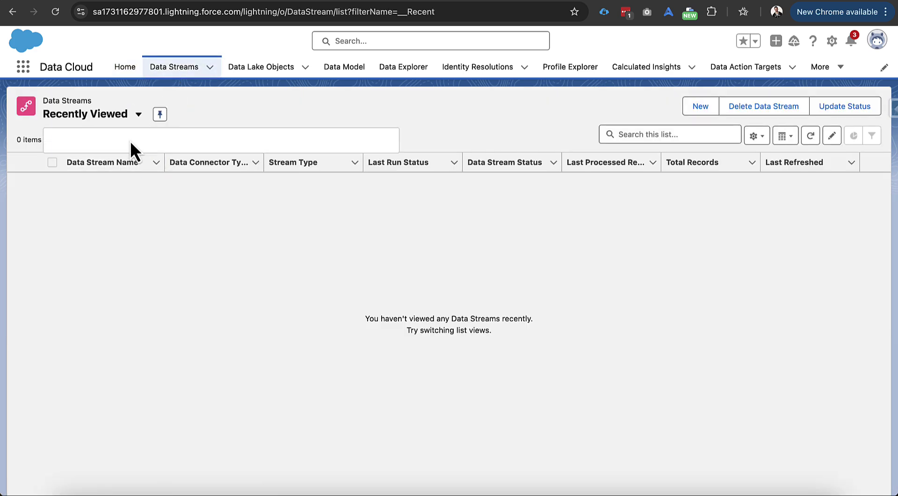
click(130, 157)
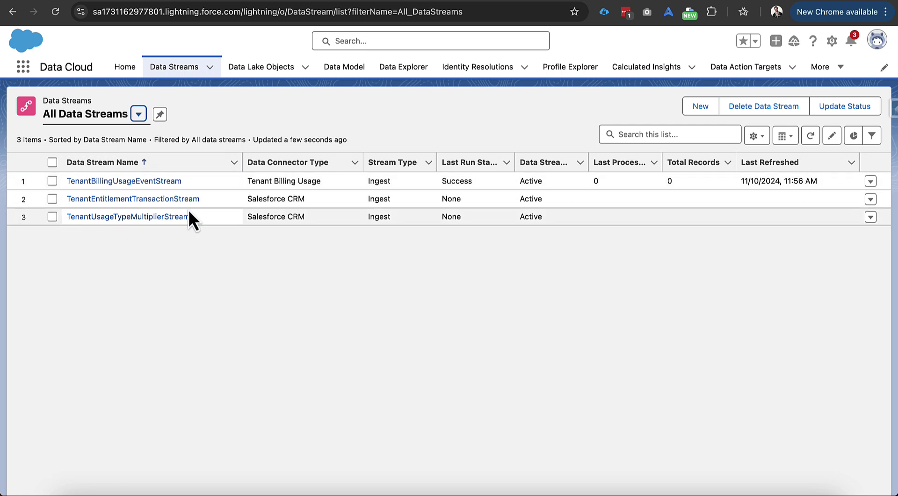
click(160, 114)
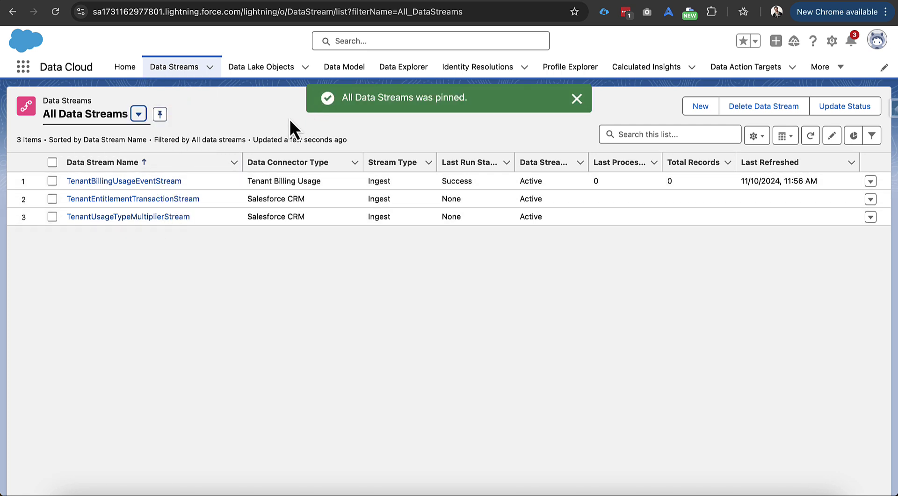
click(576, 100)
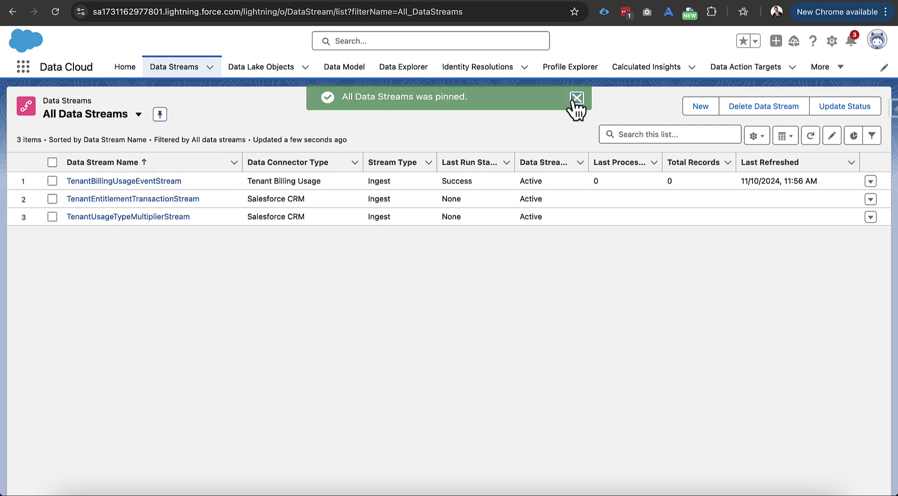
click(701, 114)
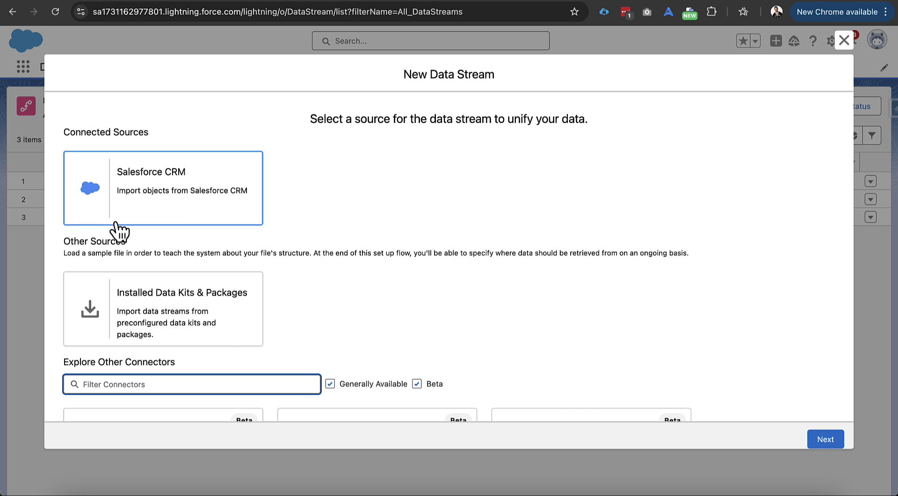
click(160, 208)
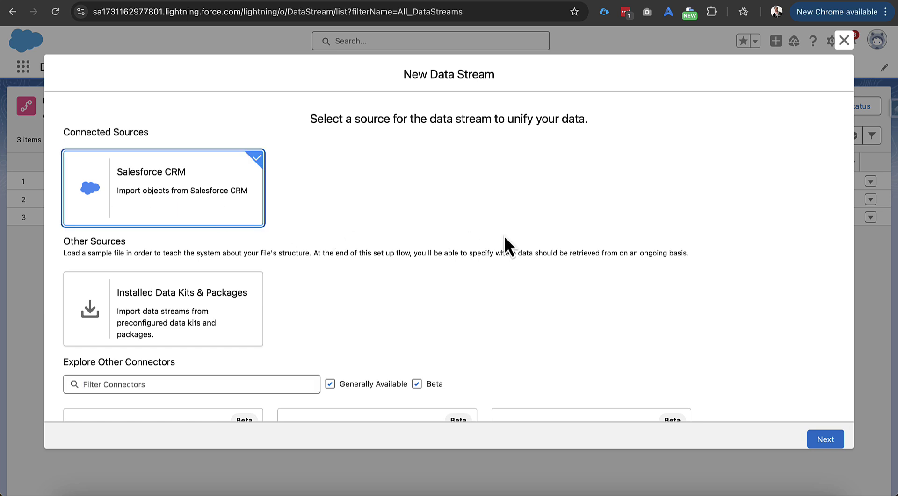
click(819, 440)
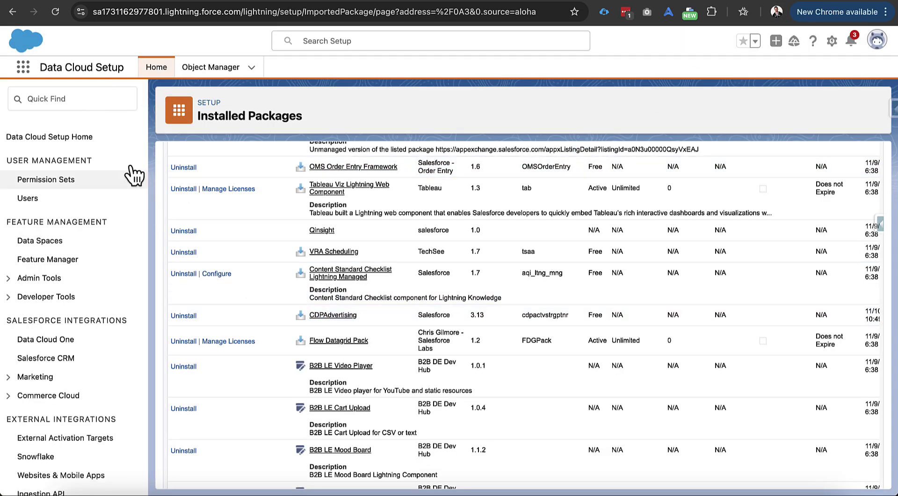
- Find the Data Cloud Salesforce Connector permission set among those starting with D in Data Cloud Setup and open it
click(80, 101)
text(permiss)
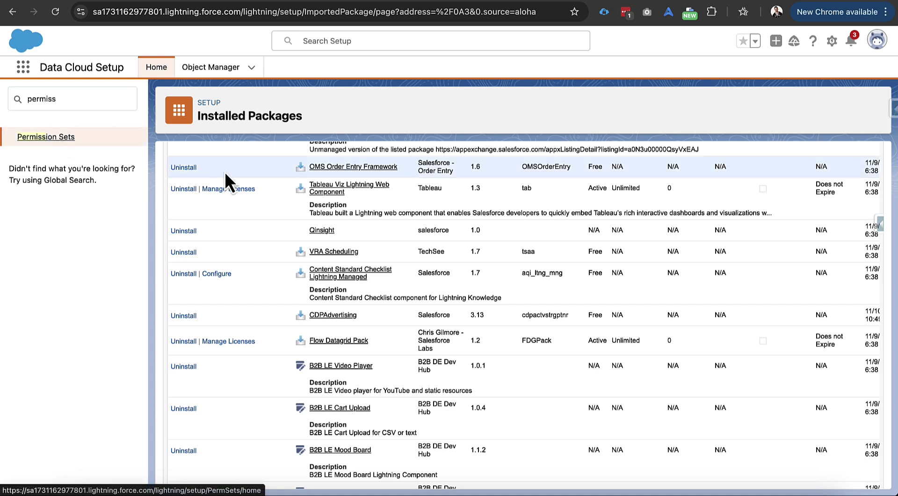
click(65, 138)
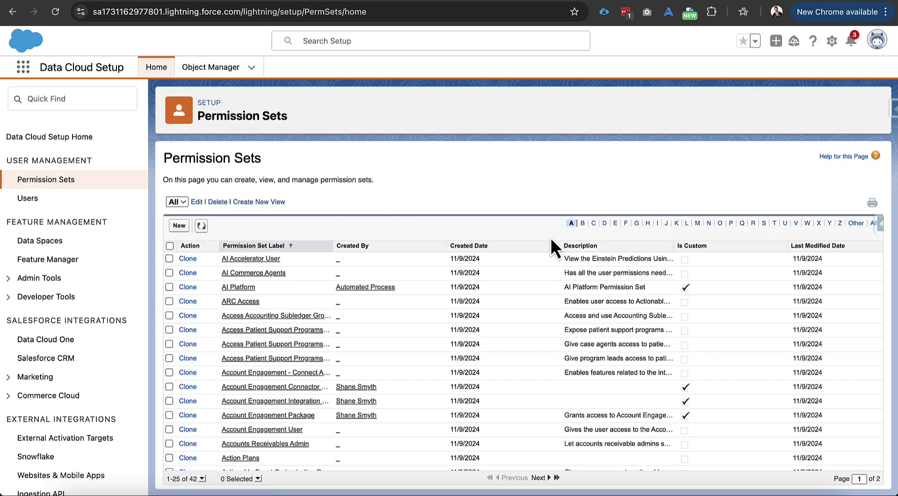
click(604, 223)
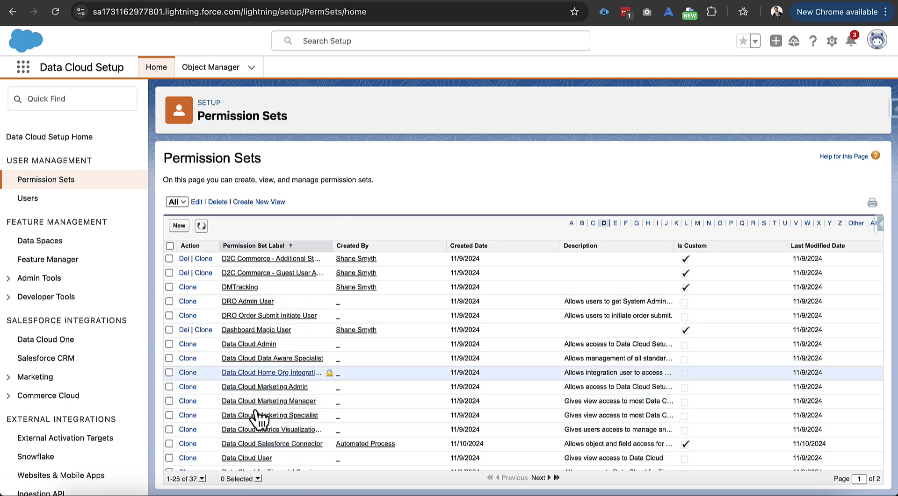
scroll(283, 396, down, 2)
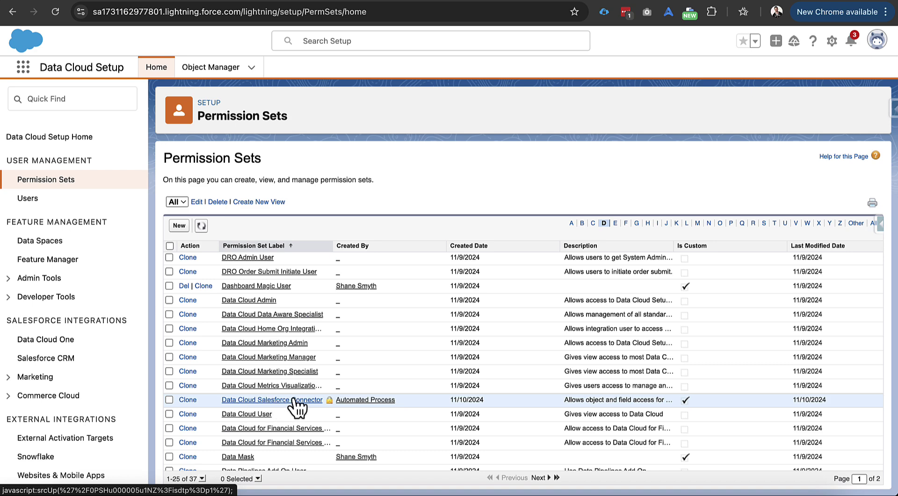
click(313, 401)
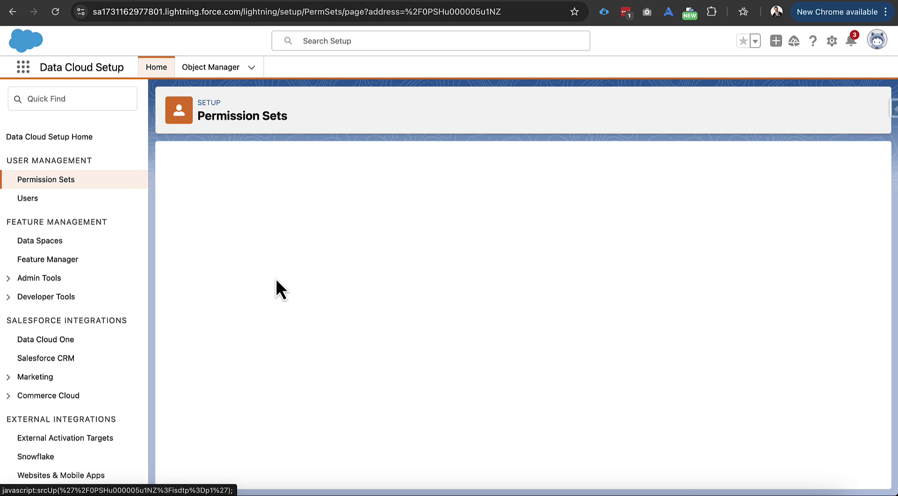
click(392, 321)
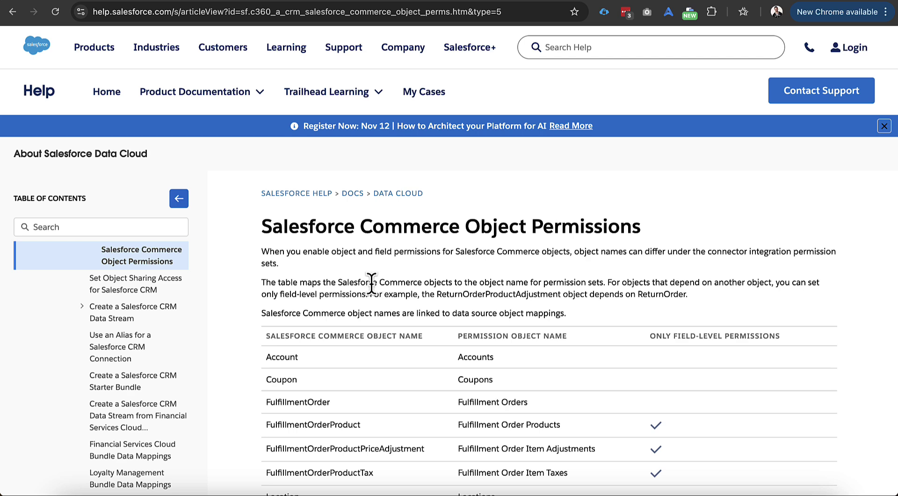
- Review the help article's table mapping Salesforce Commerce objects to permission object names and field-level-only permissions
scroll(386, 264, down, 3)
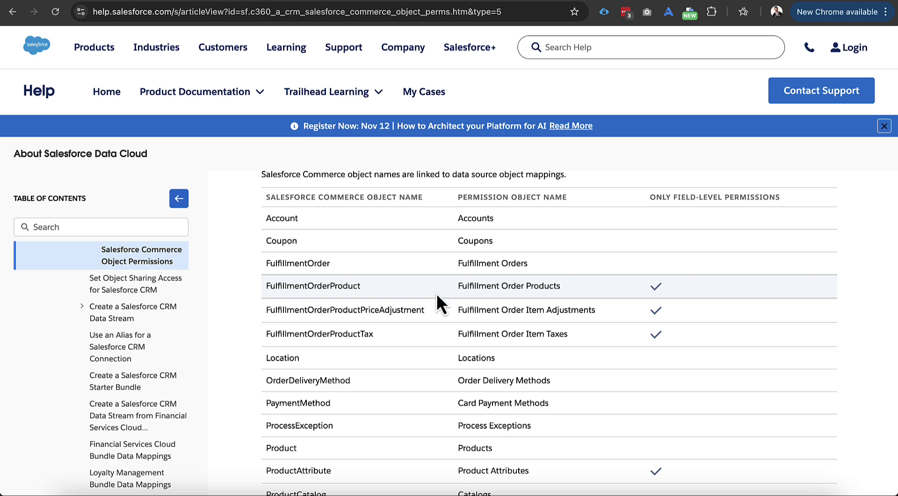
scroll(437, 349, down, 1)
scroll(437, 349, down, 9)
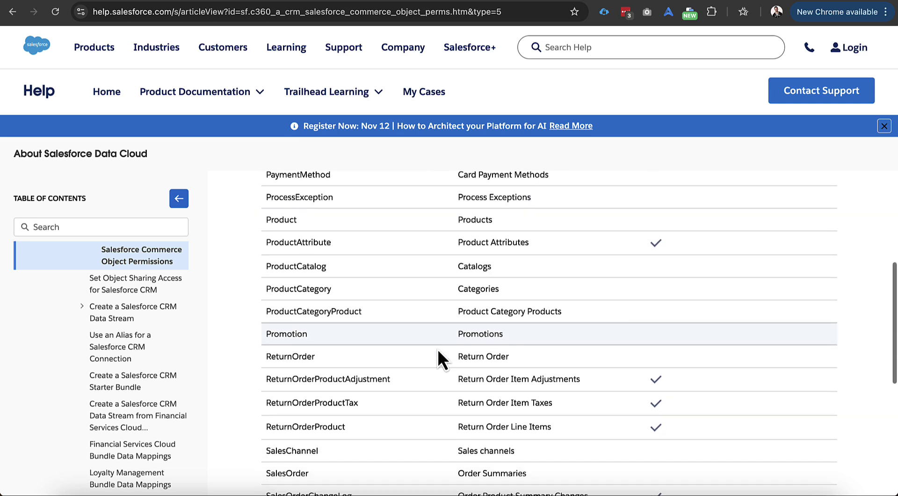
scroll(437, 349, up, 5)
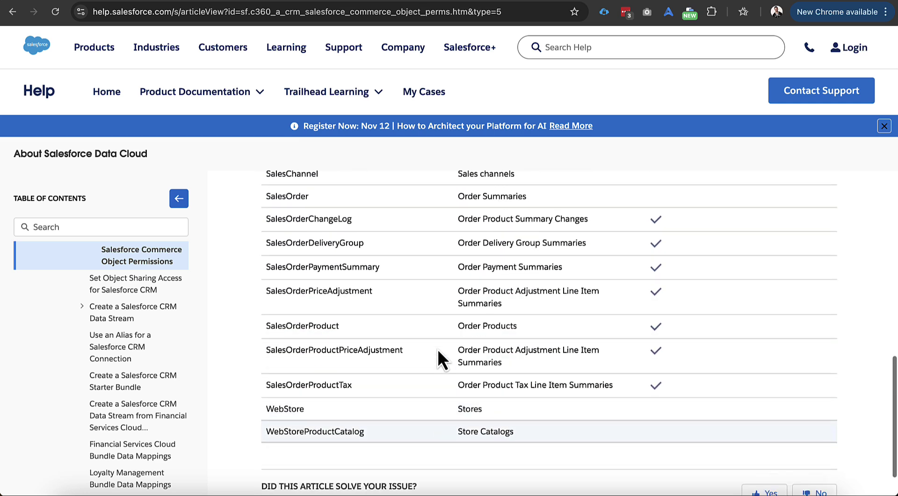
scroll(436, 349, up, 1)
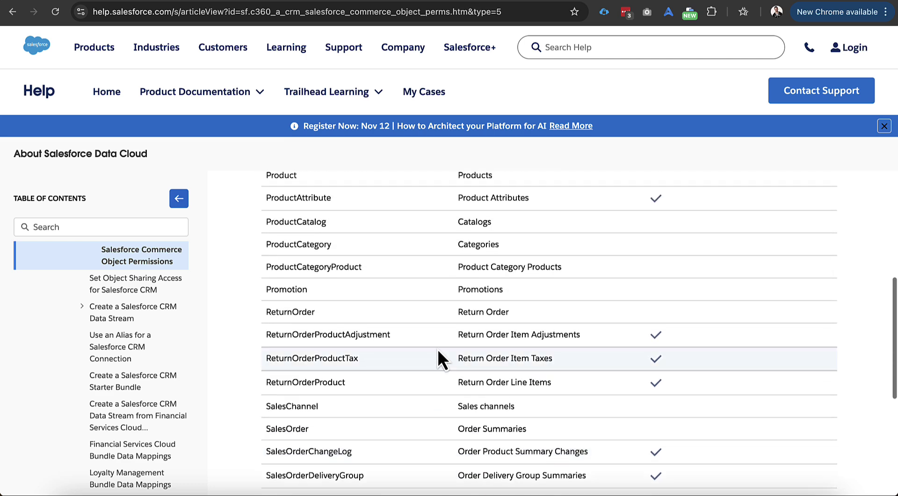
scroll(436, 349, up, 4)
scroll(437, 349, up, 3)
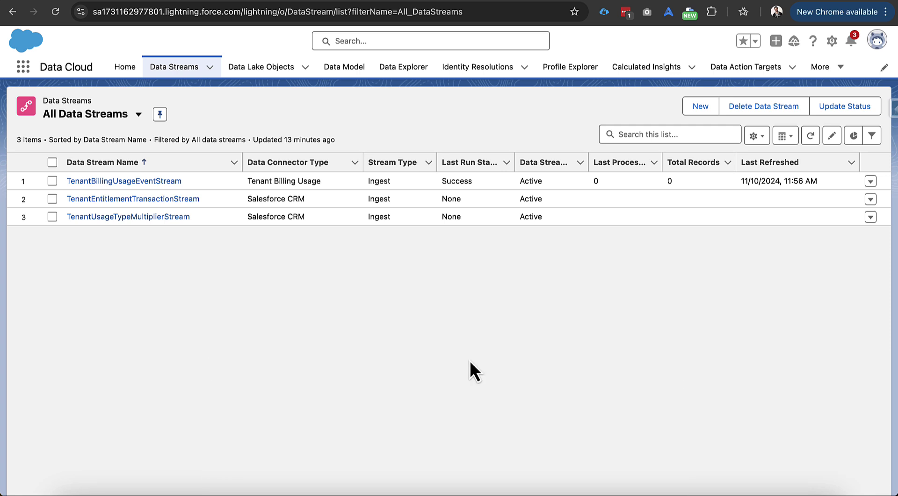
- Start a new data stream with Salesforce CRM as its connected source and continue to the data bundle selection
click(698, 109)
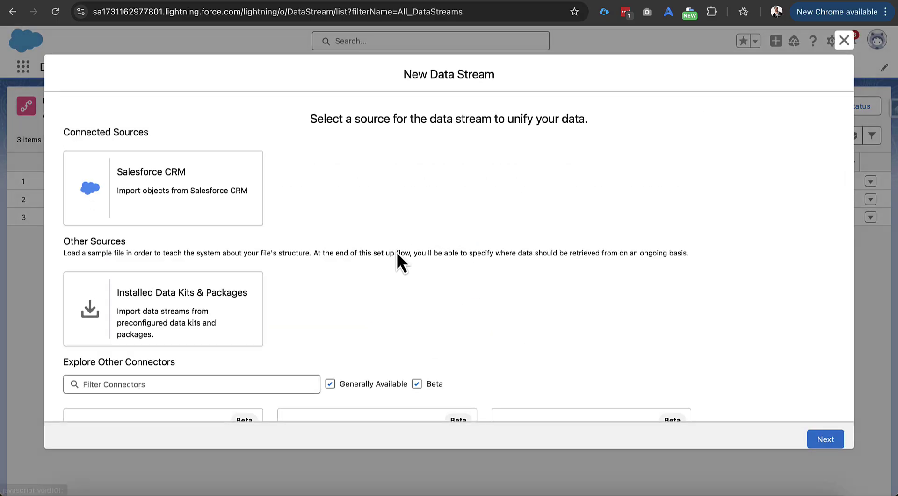
click(192, 211)
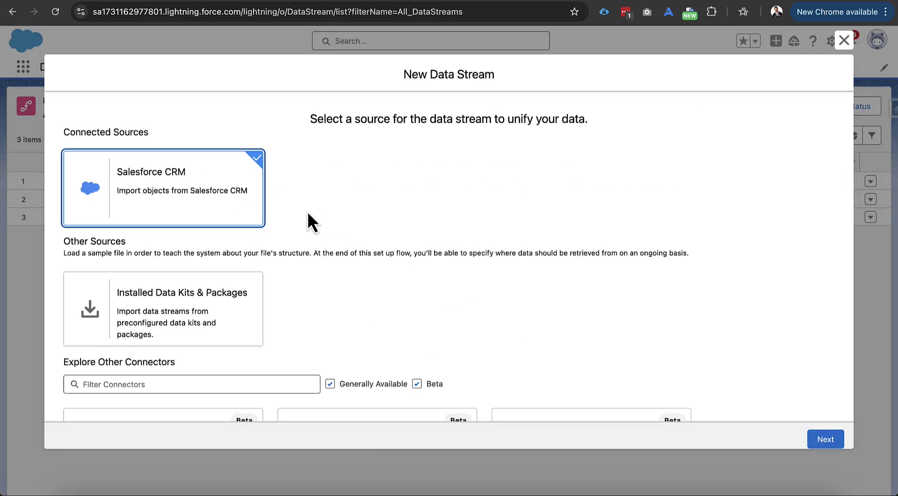
click(823, 440)
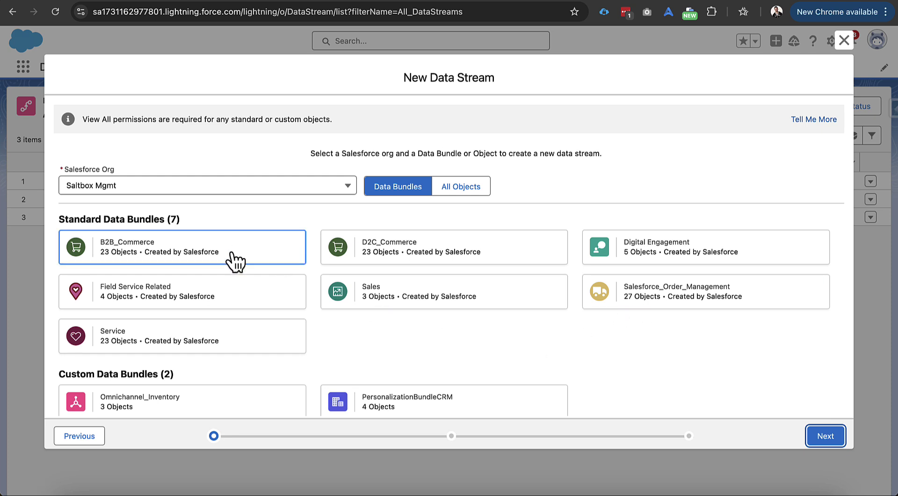
- Compare the descriptions and included objects of the B2B_Commerce and D2C_Commerce standard data bundles
click(251, 251)
scroll(704, 267, down, 3)
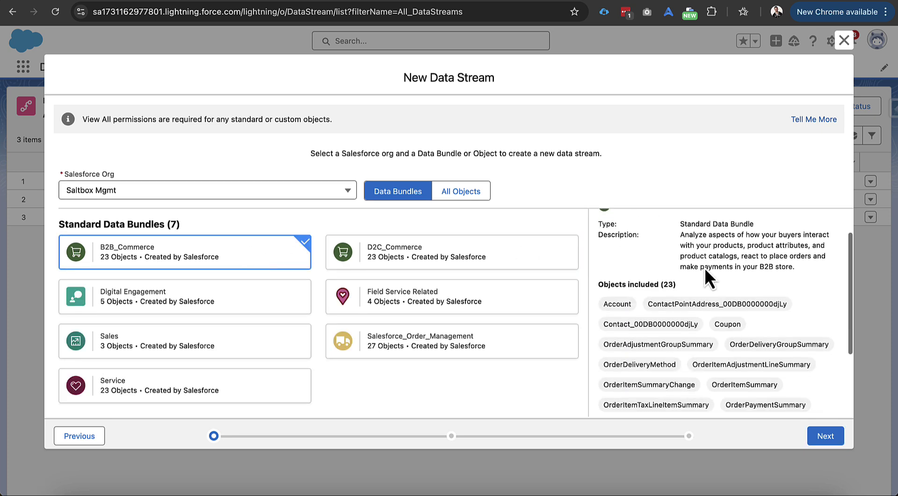
scroll(706, 299, down, 2)
scroll(707, 299, up, 5)
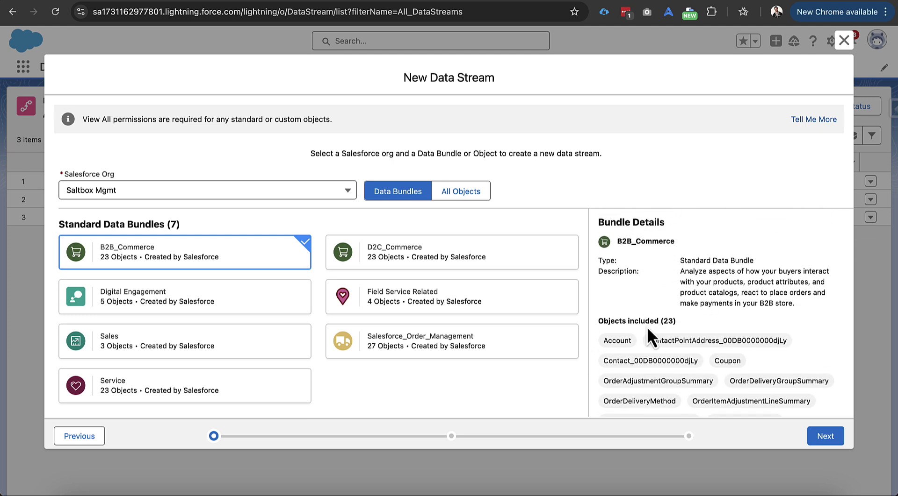
scroll(646, 327, down, 1)
click(509, 268)
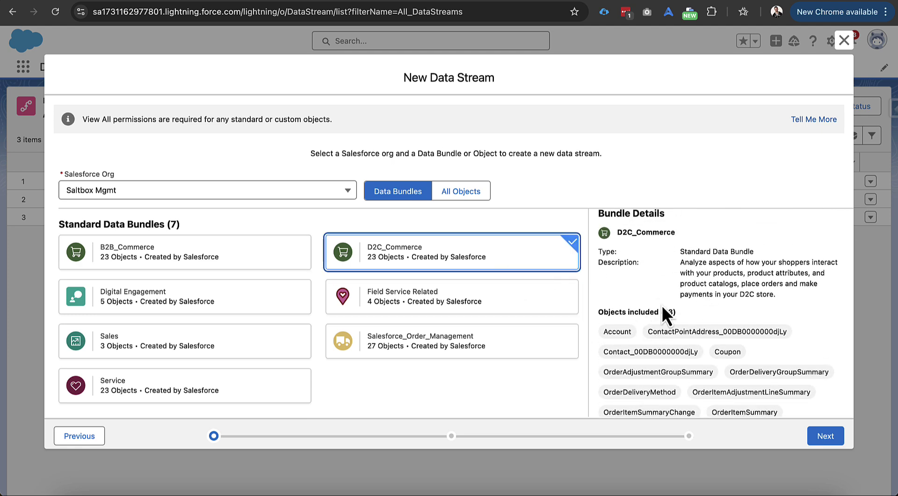
scroll(657, 299, down, 5)
scroll(661, 305, up, 3)
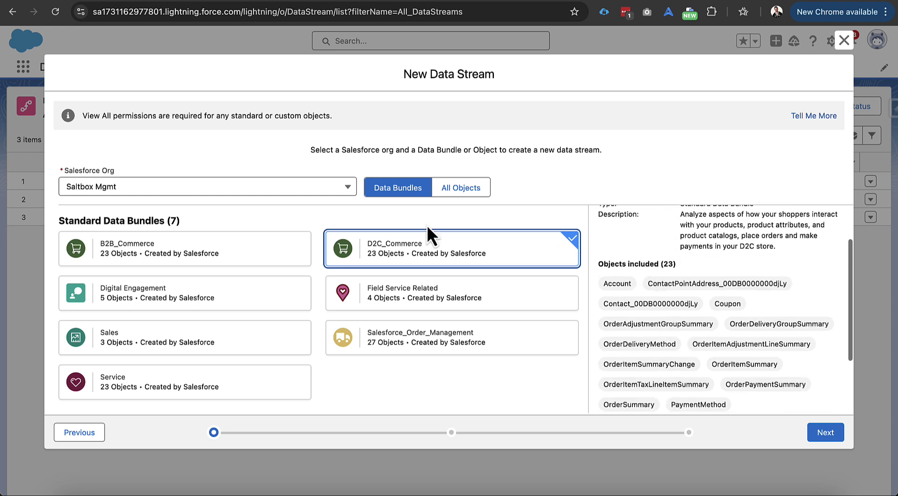
- Recheck the B2B_Commerce and D2C_Commerce bundle details, choose B2B_Commerce for the new data stream and continue
click(301, 255)
scroll(632, 291, down, 4)
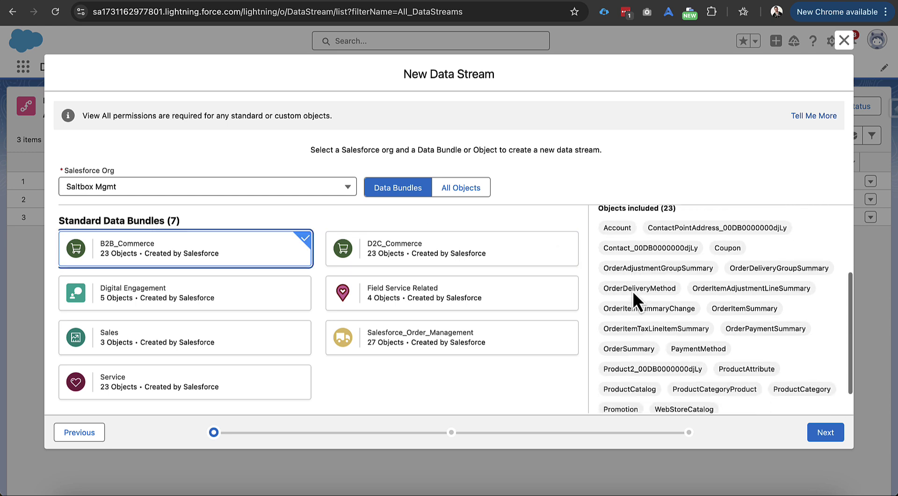
scroll(682, 357, up, 5)
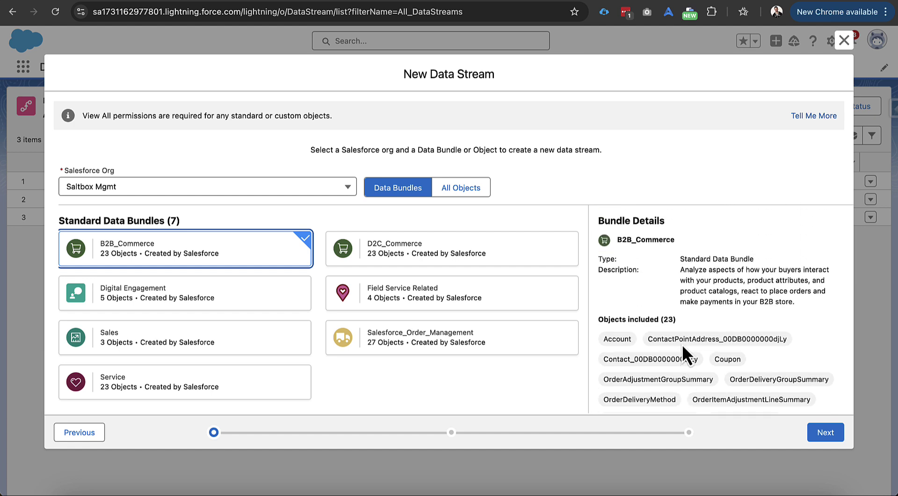
click(419, 246)
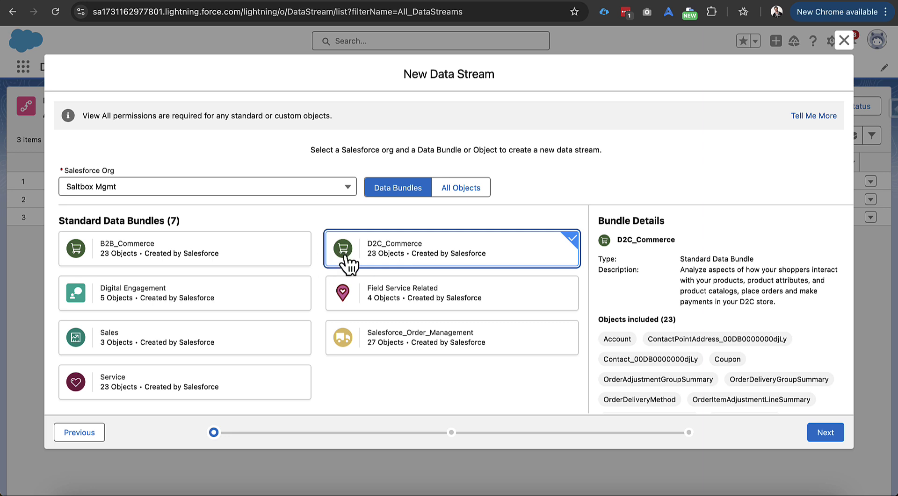
click(301, 258)
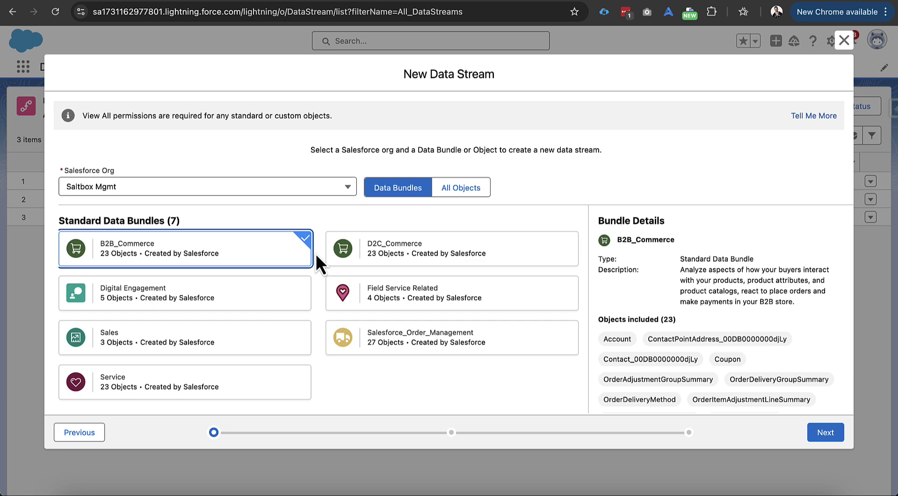
click(817, 436)
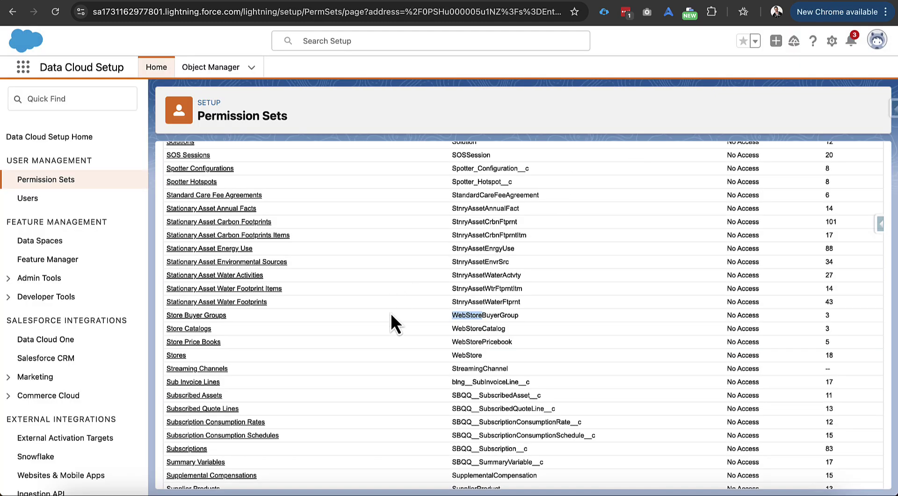
- Search the connector permission set's object list for "pricebook" and open the Price Books permissions for editing
key(super+f)
text(pricebook)
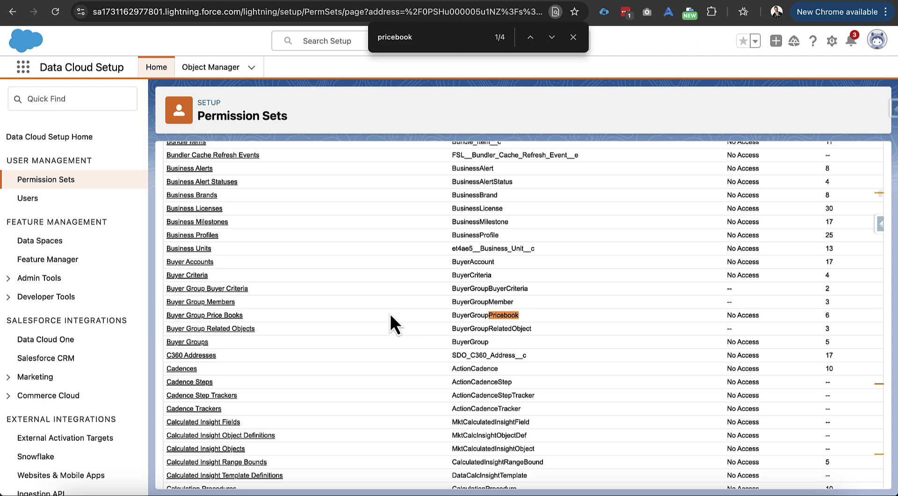
key(Return)
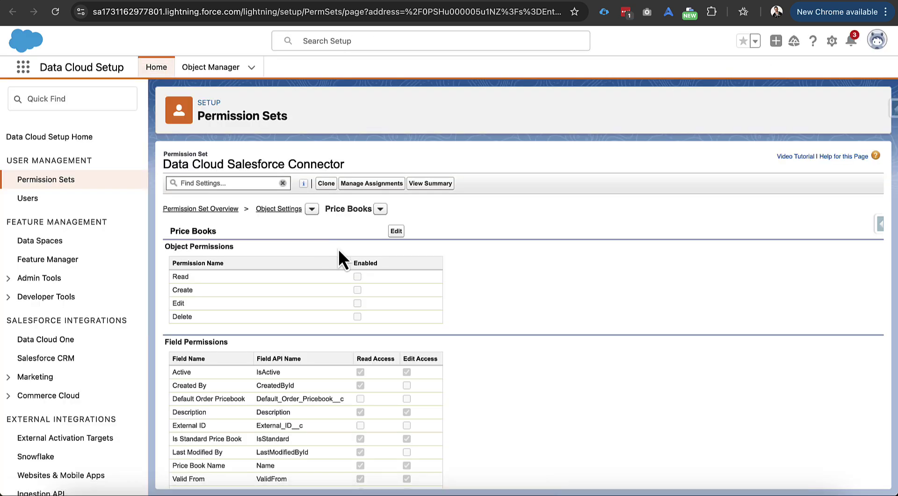
click(395, 232)
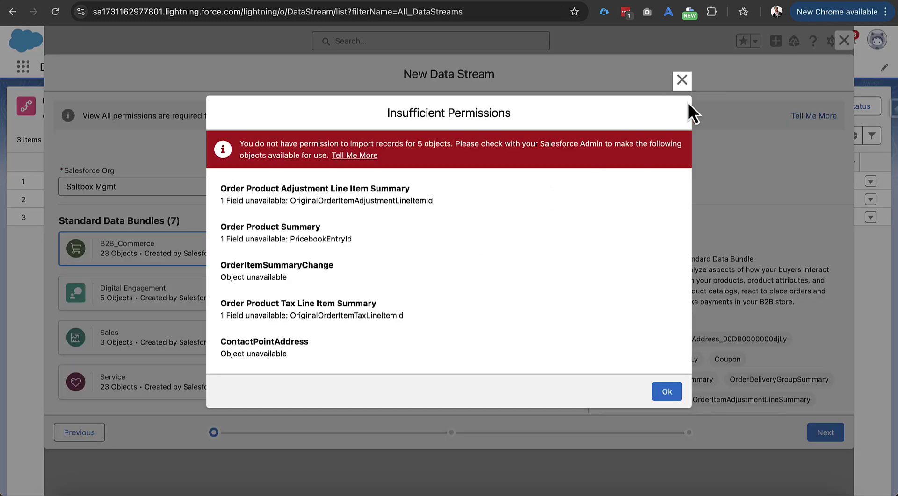
- Abandon the blocked data stream setup and retry a new Salesforce CRM data stream with the B2B_Commerce bundle
click(681, 80)
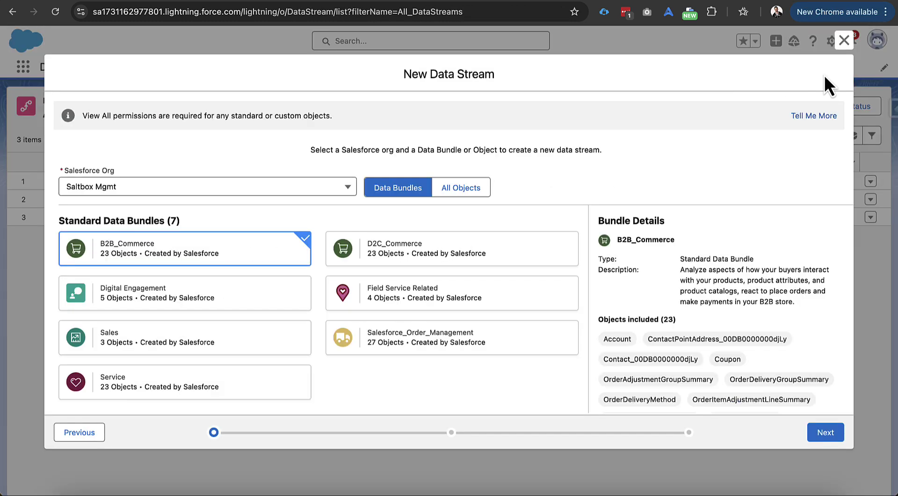
click(844, 42)
click(617, 267)
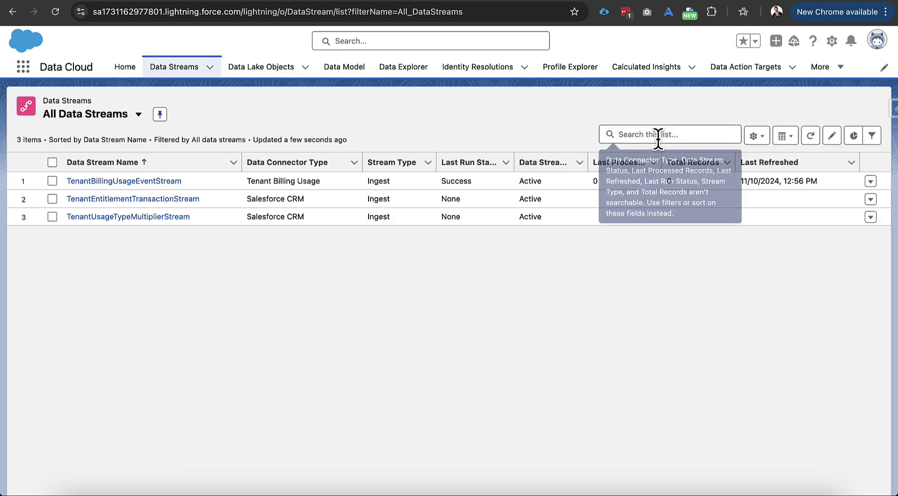
click(699, 106)
click(219, 206)
click(819, 439)
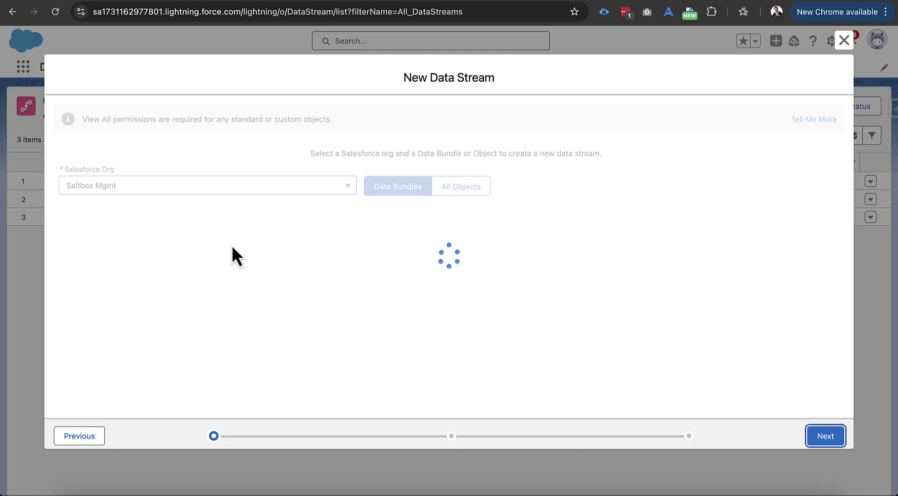
click(236, 254)
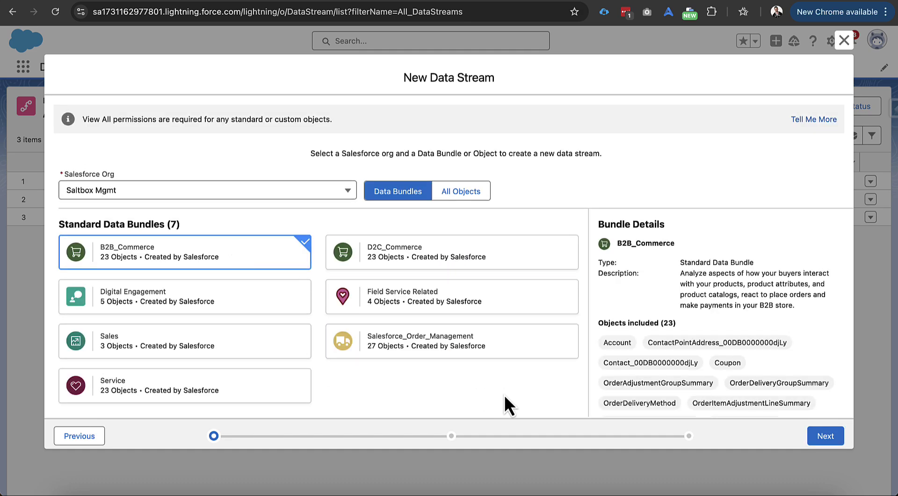
click(831, 437)
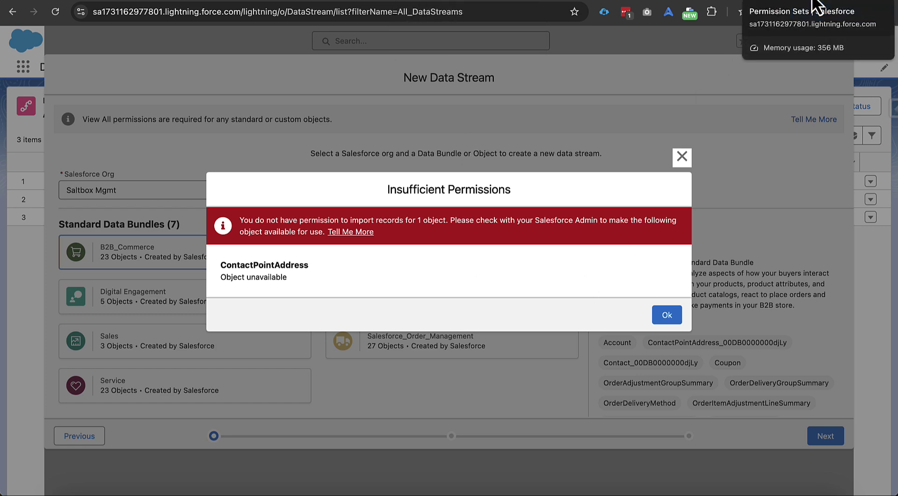
- Find Contact Point Addresses in the connector permission set's object list and enable its View All permission
click(814, 2)
double_click(415, 37)
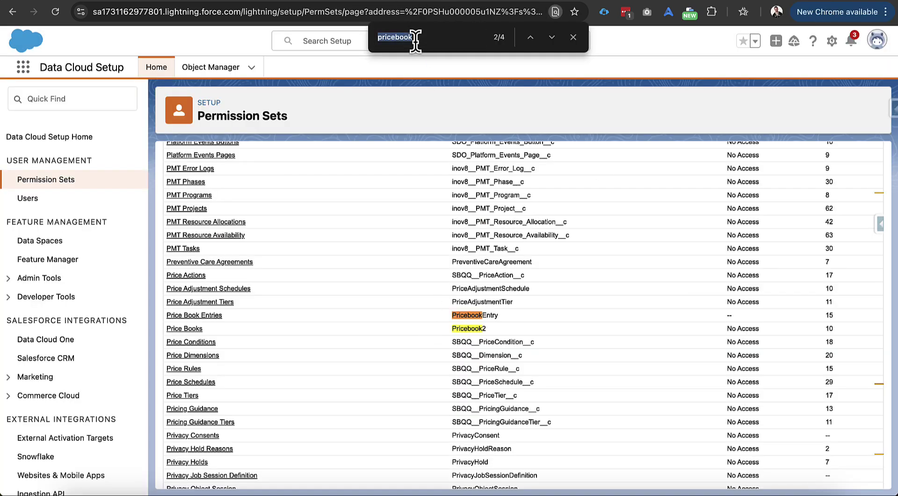
text(contact)
key(Return)
key(Return)
key(Return)
key(Return)
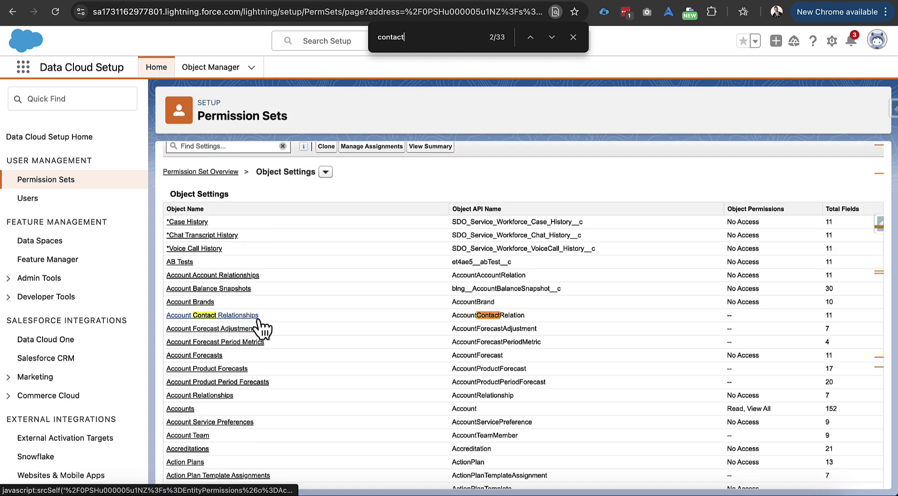
key(Return)
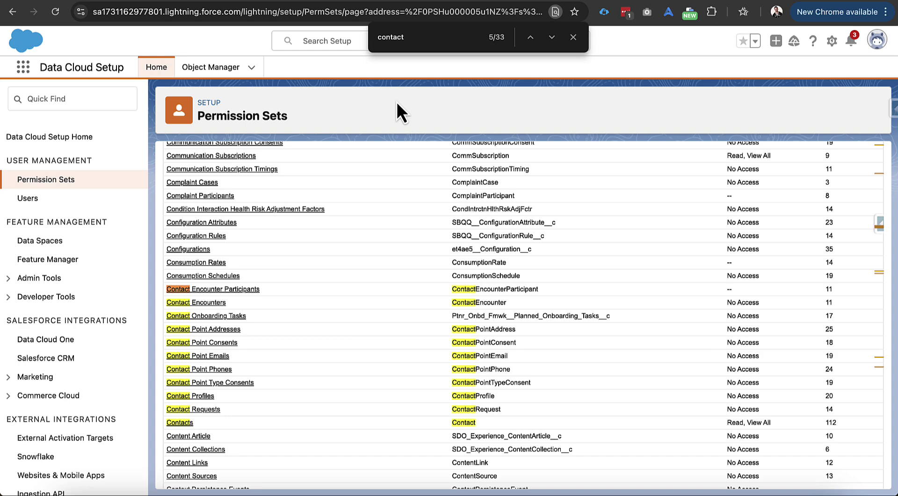
text(point)
click(228, 330)
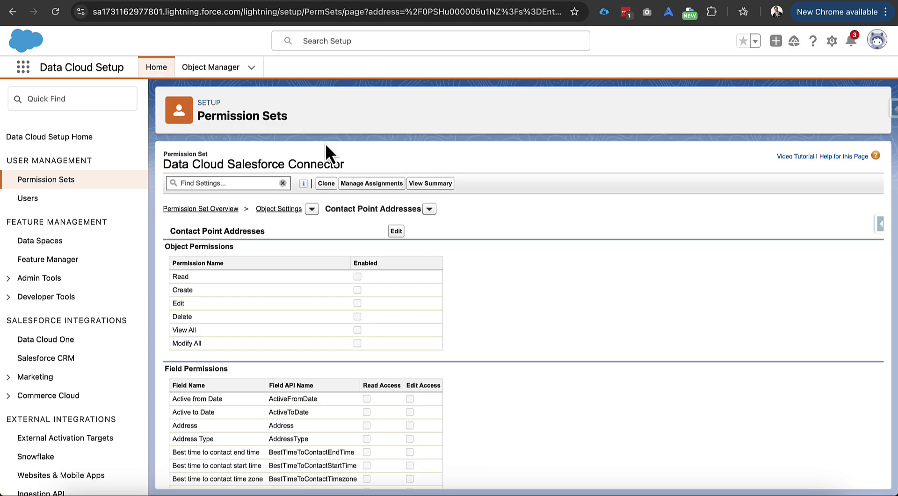
click(397, 233)
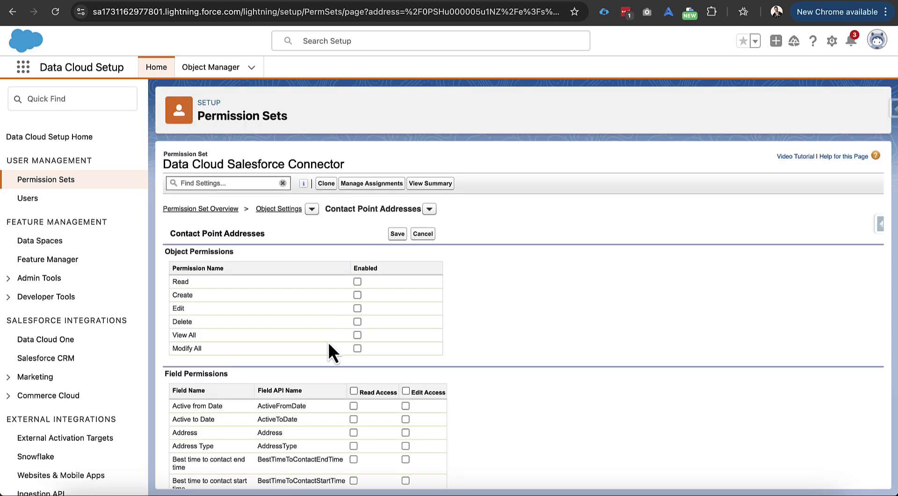
click(355, 336)
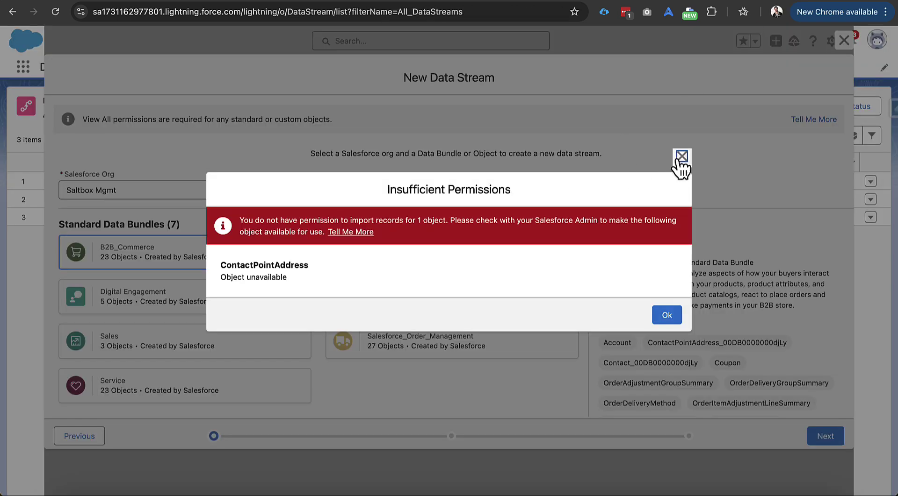
- Dismiss the permissions notice and restart a Salesforce CRM data stream with the B2B_Commerce bundle, continuing to the field review
click(681, 157)
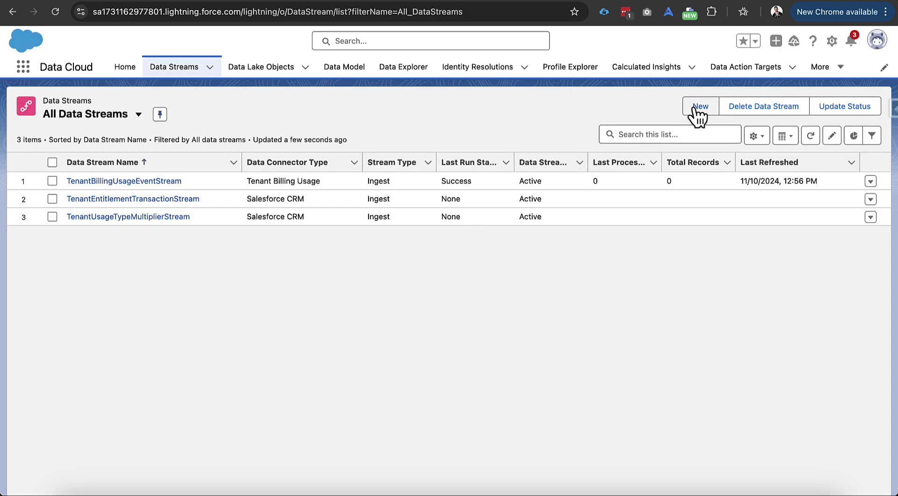
click(698, 108)
click(204, 209)
click(827, 442)
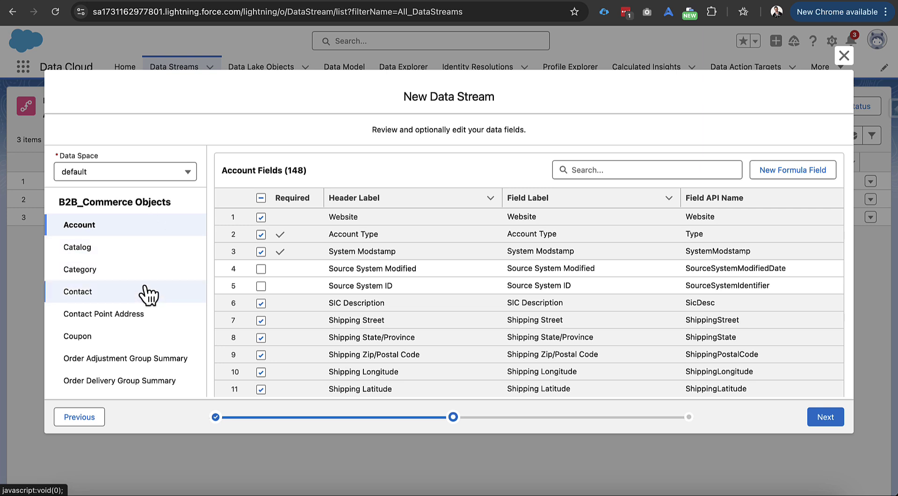
- Review which fields are included or required for the Catalog and Order Summary objects of the B2B_Commerce bundle
scroll(198, 299, down, 1)
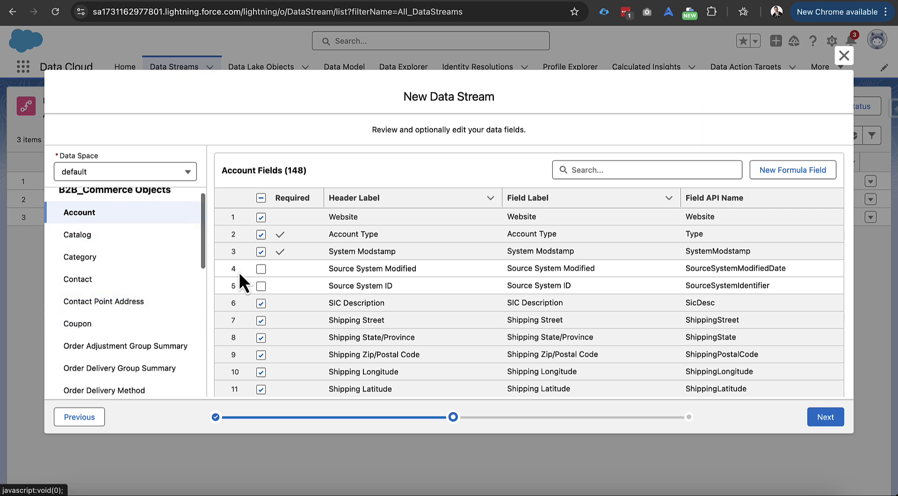
click(161, 239)
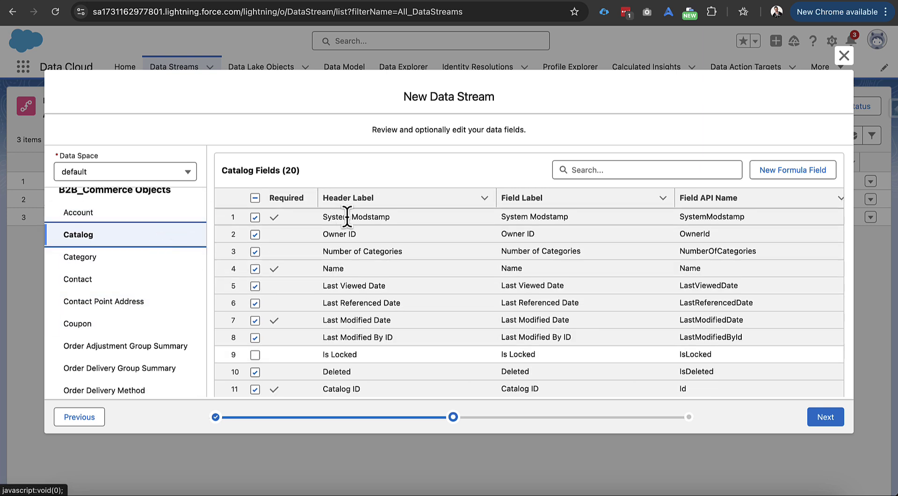
scroll(360, 322, down, 1)
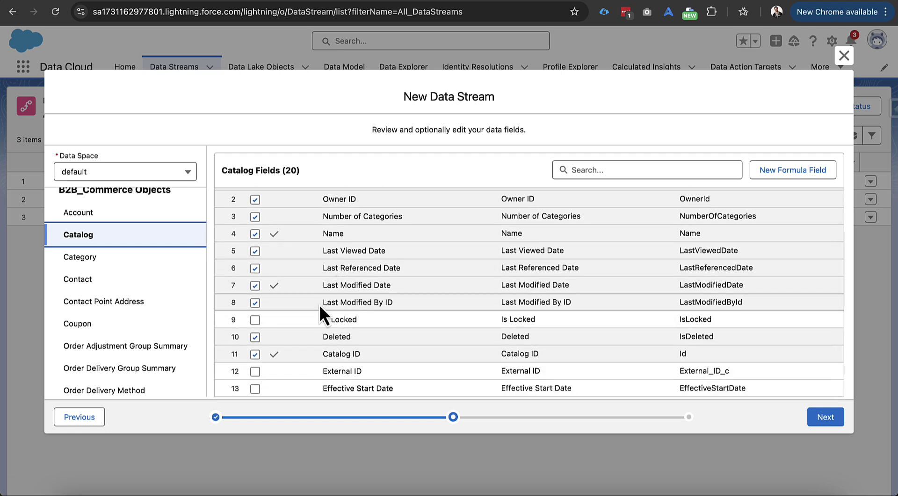
scroll(124, 317, down, 4)
scroll(129, 299, down, 6)
click(139, 300)
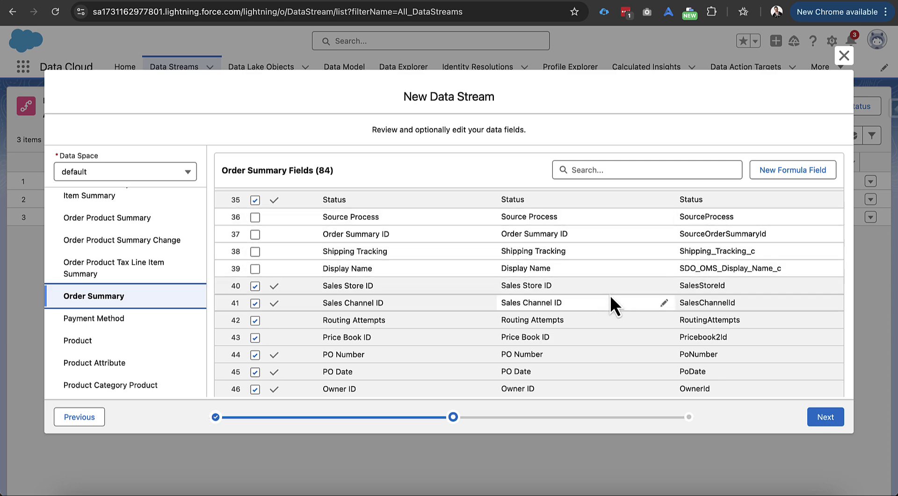
scroll(610, 295, down, 5)
scroll(610, 299, down, 3)
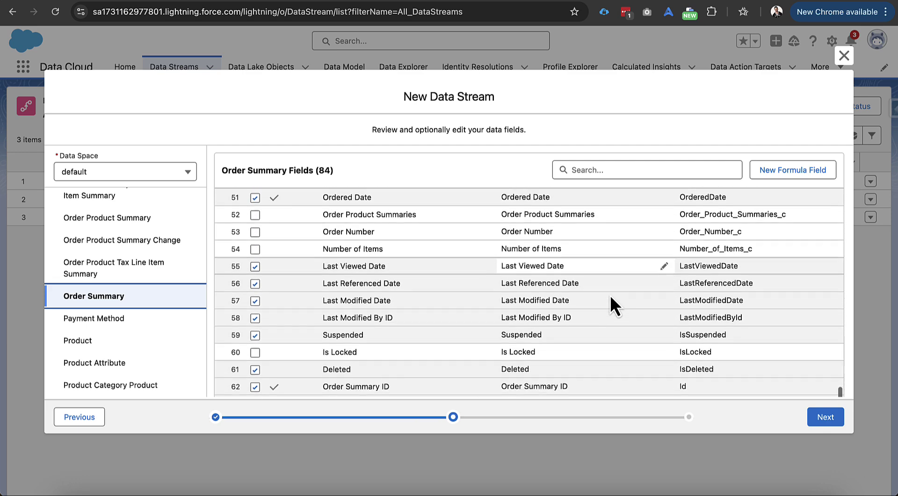
scroll(610, 296, down, 5)
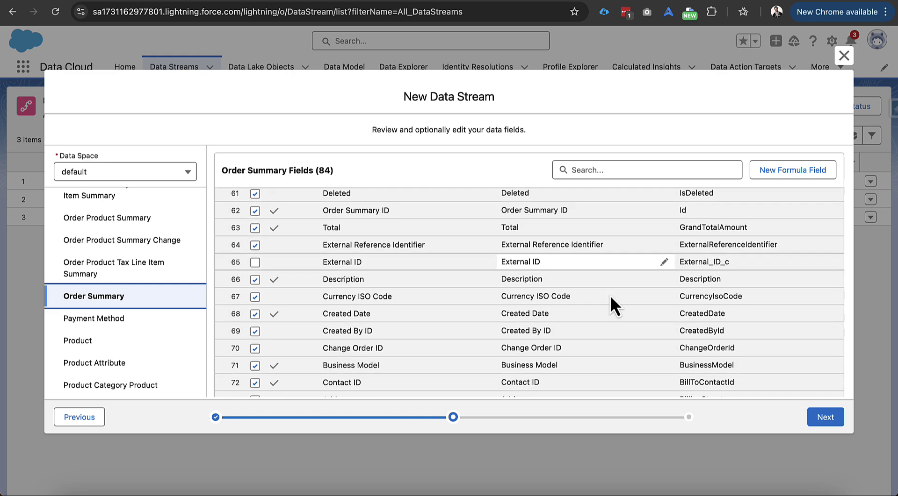
scroll(283, 242, up, 5)
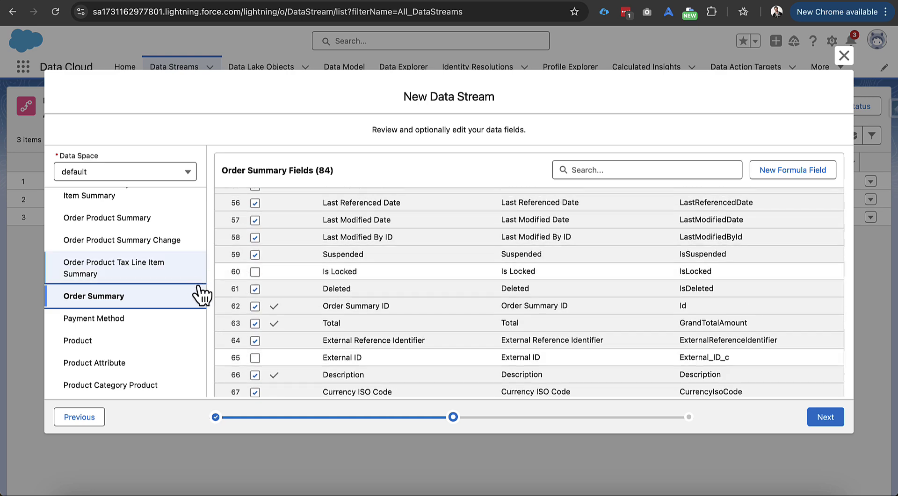
scroll(293, 259, up, 5)
scroll(293, 259, up, 20)
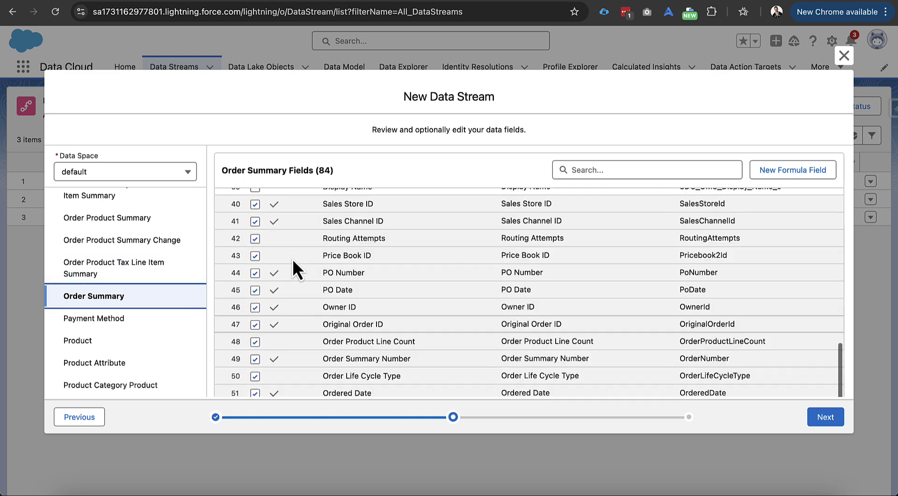
- Continue to the B2B_Commerce bundle configuration details, look over the streams' categories and refresh modes, and deploy the bundle
click(824, 417)
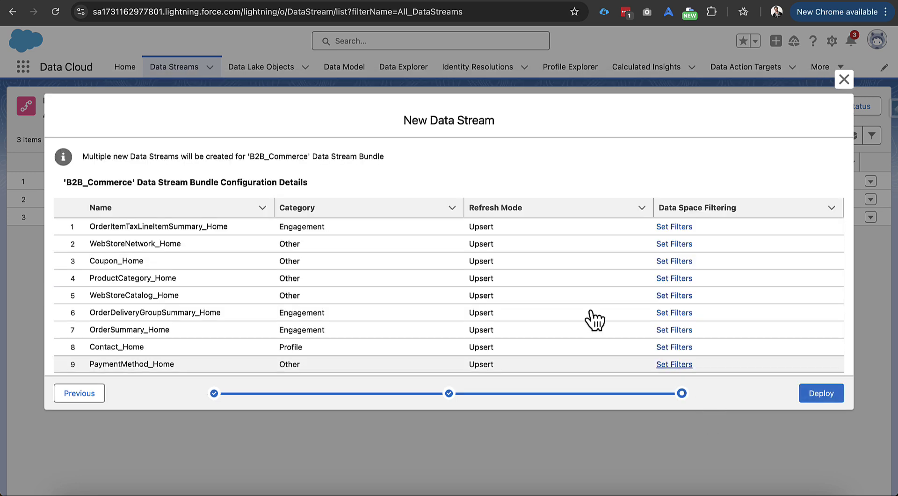
scroll(461, 282, down, 2)
scroll(461, 283, up, 2)
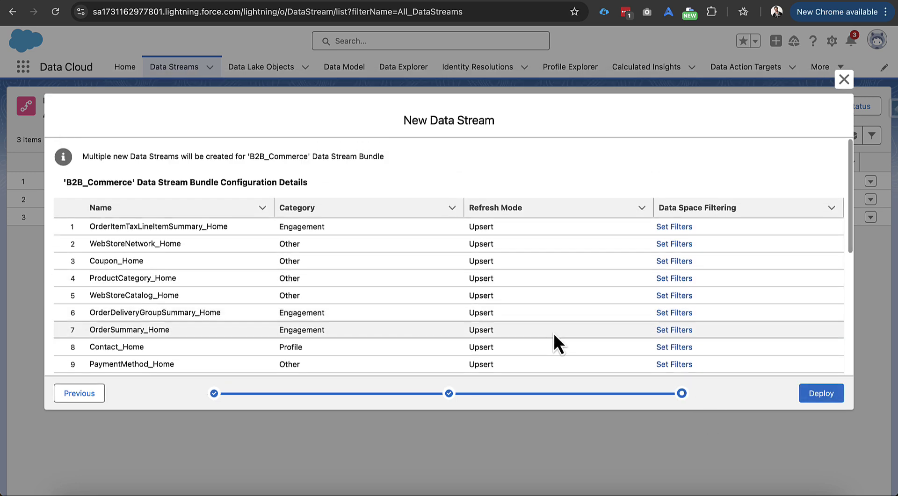
click(811, 397)
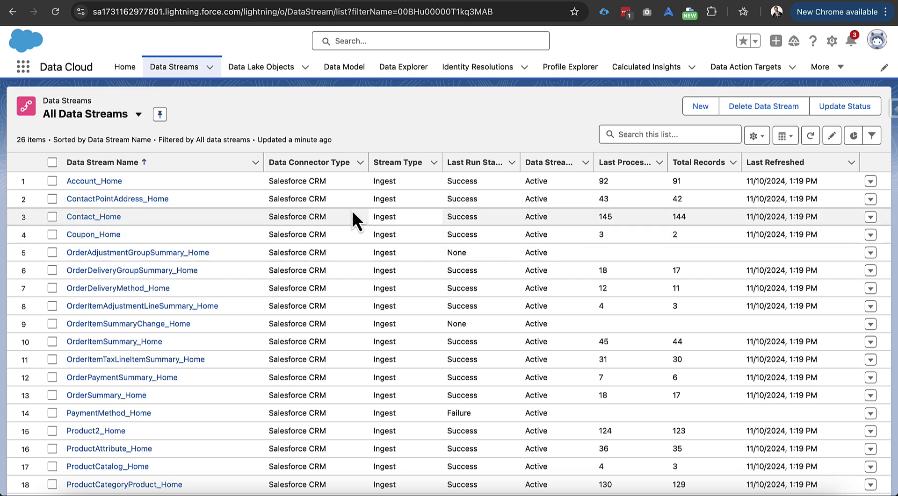
- Open the data model objects and display them as a relationship graph
click(254, 67)
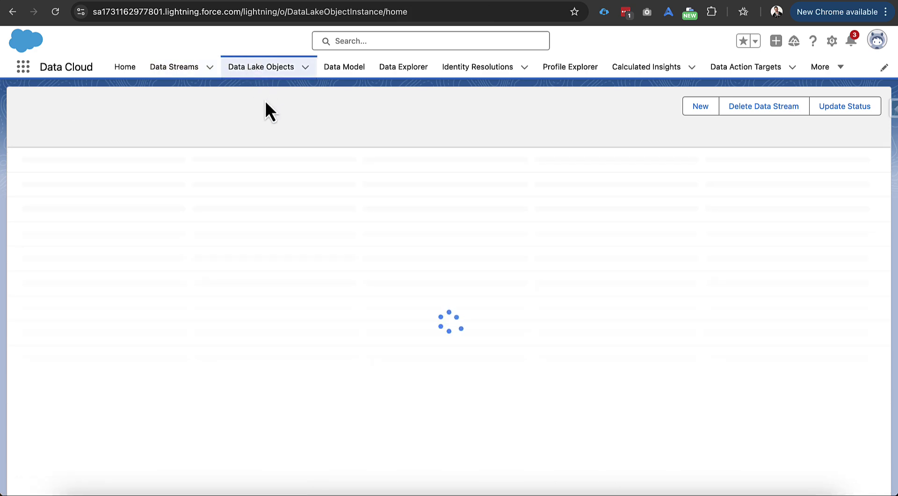
click(354, 70)
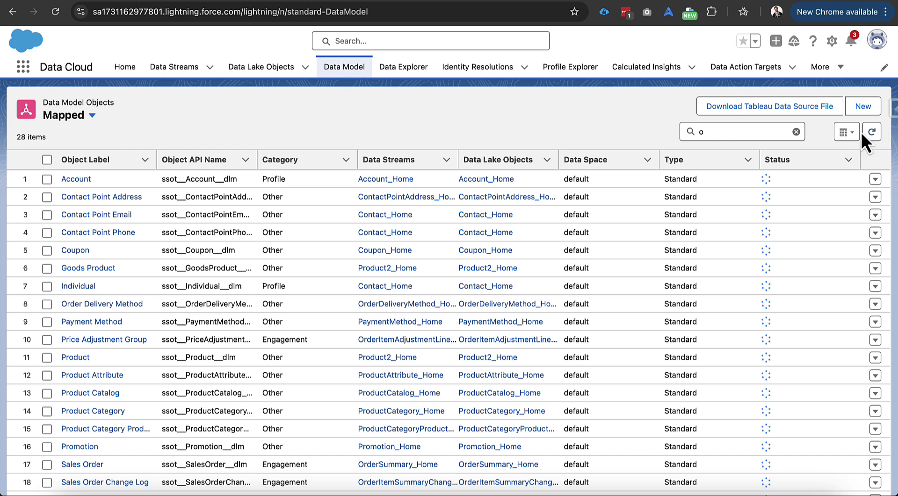
click(846, 132)
click(831, 205)
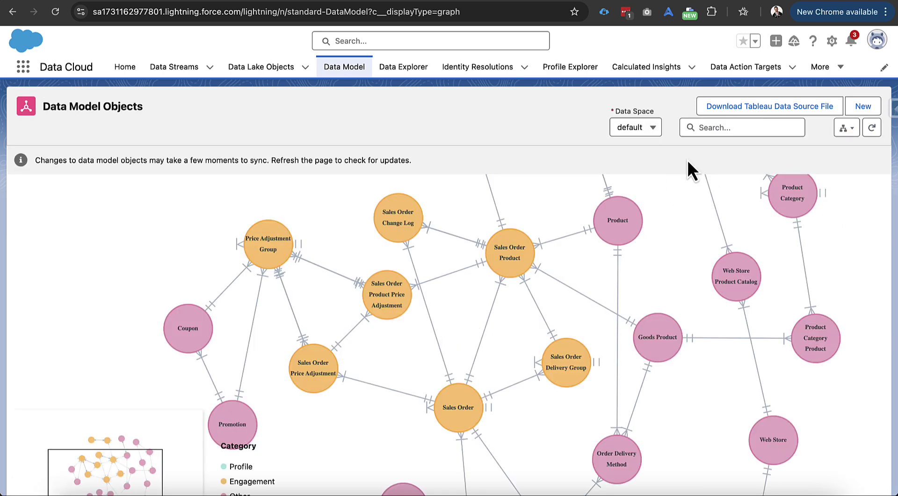
- Search the data model graph for "sales", select Sales Order and examine its relationships to the connected objects
click(709, 132)
text(sales)
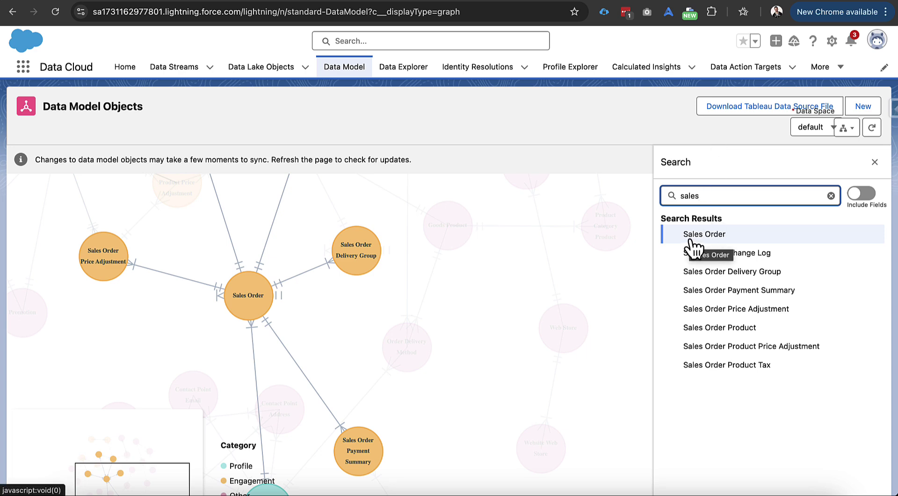
click(691, 241)
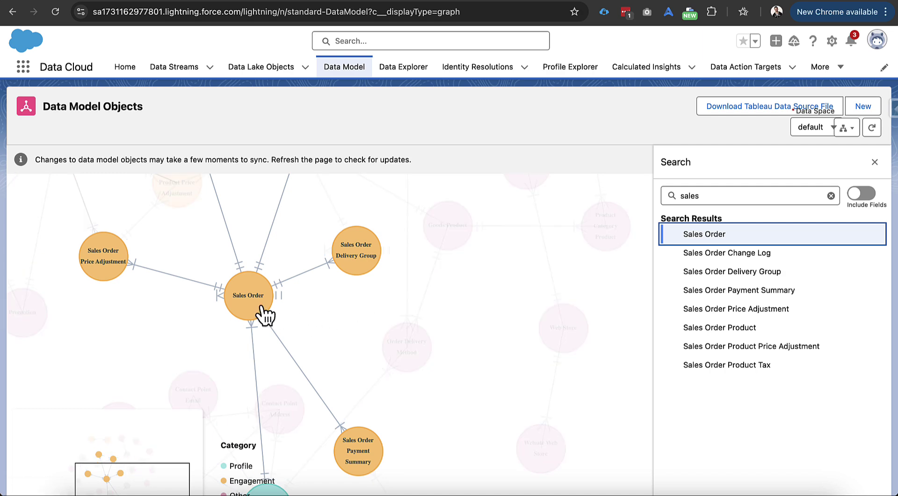
drag(219, 330, 280, 336)
scroll(386, 308, down, 4)
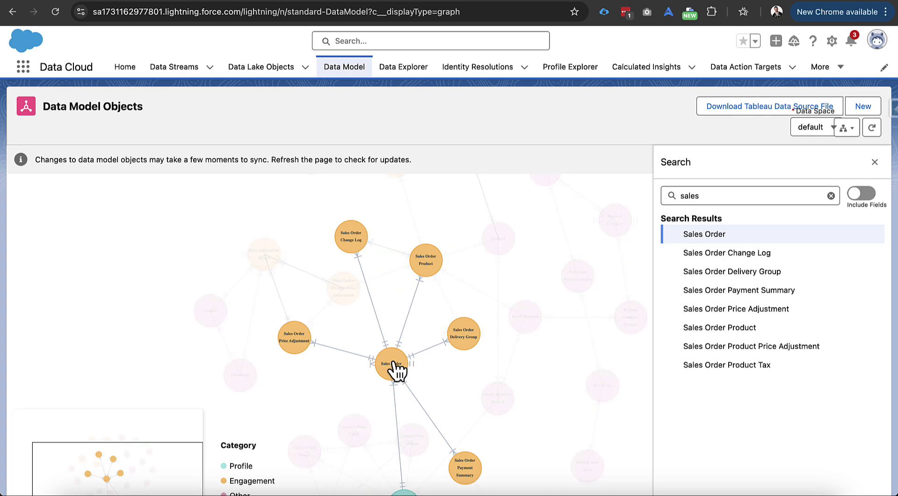
scroll(437, 333, up, 3)
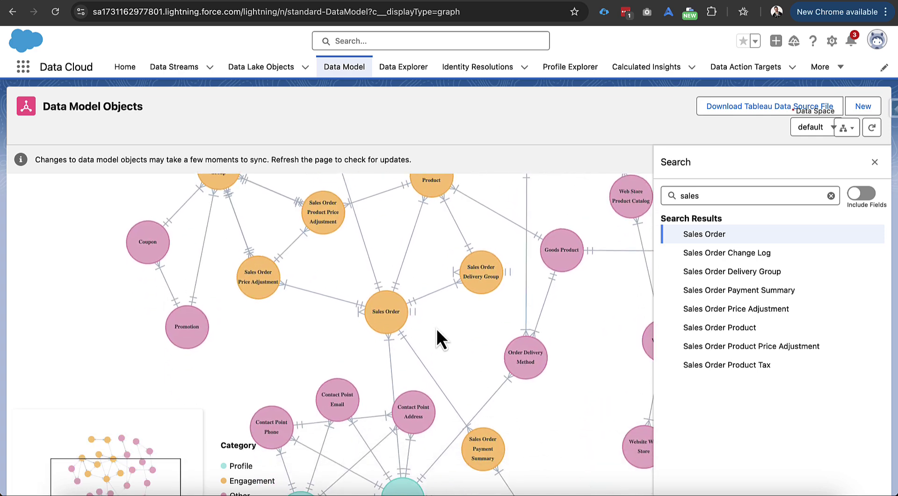
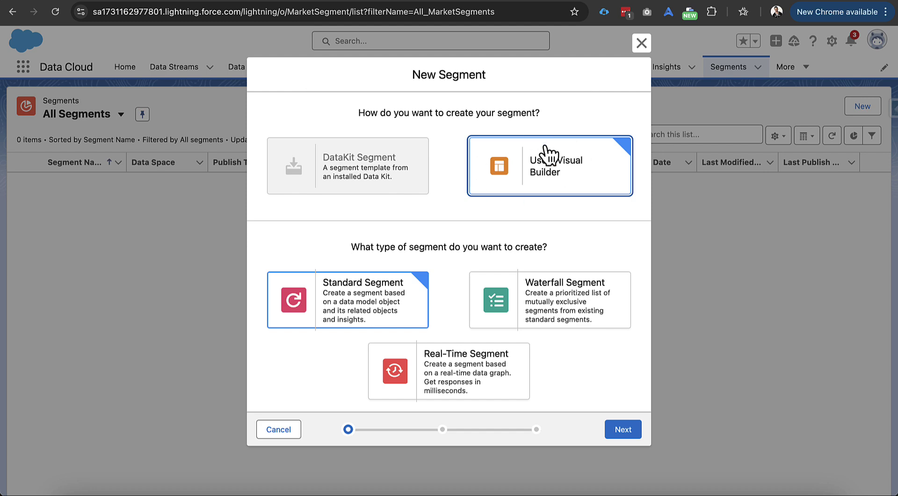
- Continue the new Standard Segment with the visual builder and set it to segment on Individual
click(624, 433)
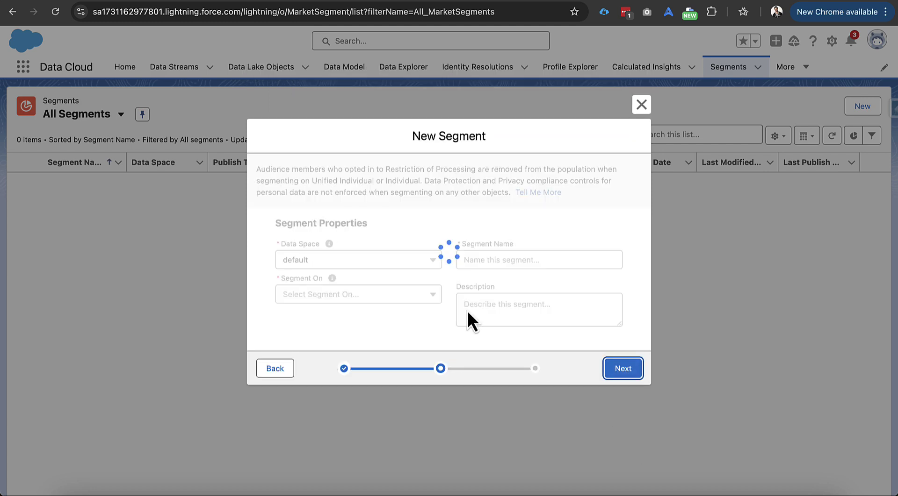
click(367, 299)
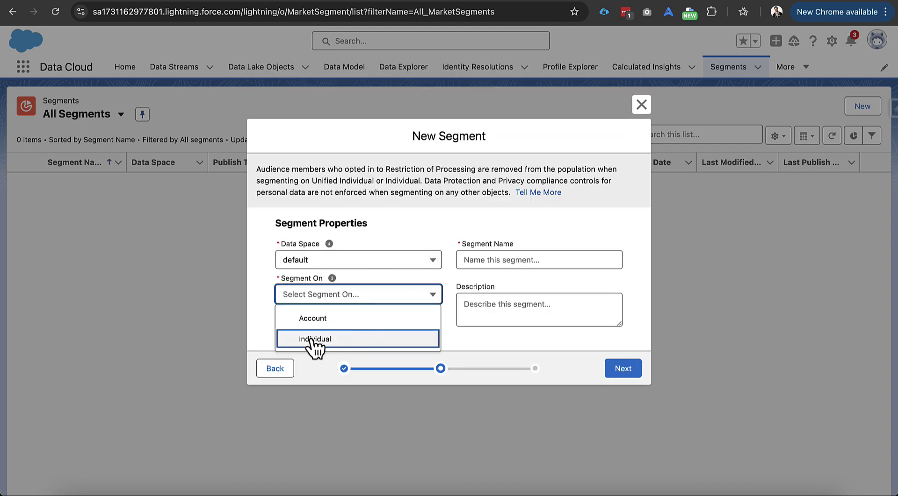
click(369, 339)
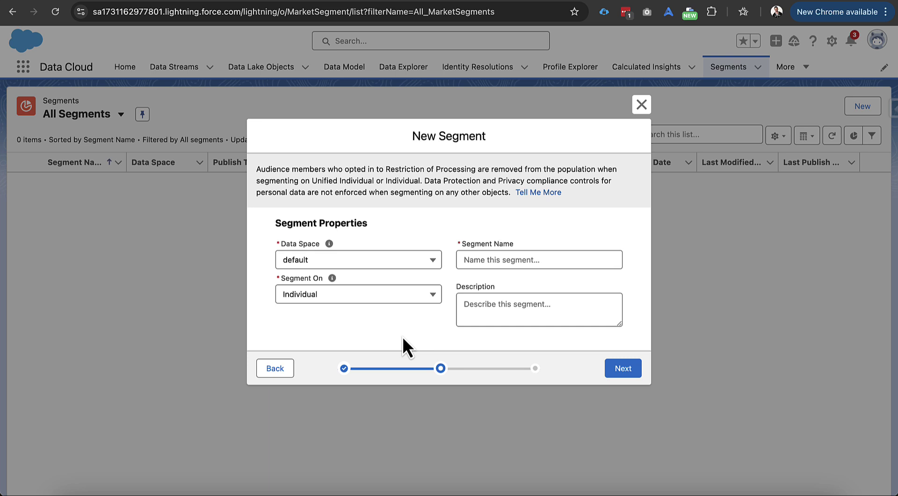
- Name the new segment "Segment on Commerce Individual" and continue to the publish settings
click(492, 260)
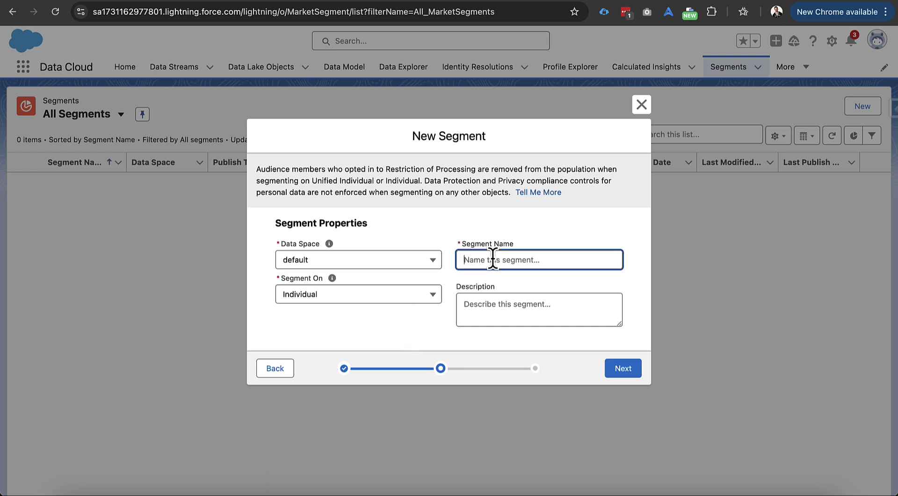
text(Segment on Commerce Individual)
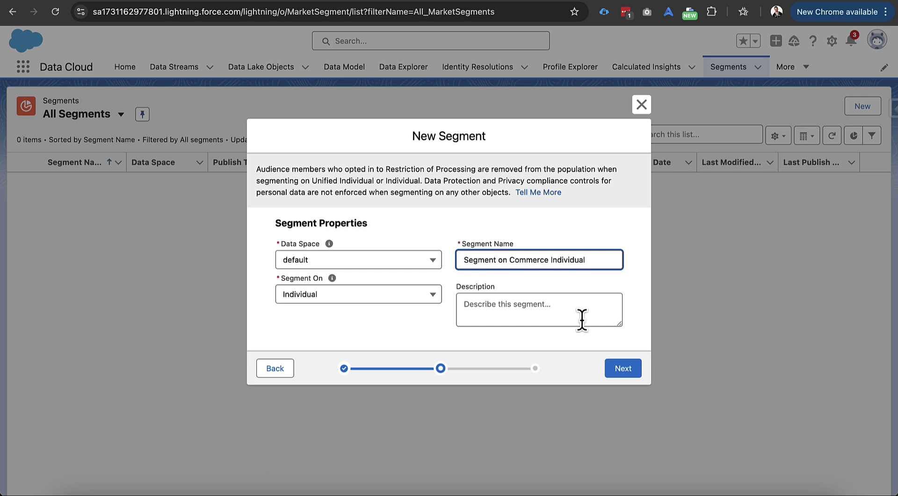
click(612, 370)
- Set the segment's publish type to Rapid Publish with the schedule Don't refresh, and save the segment
scroll(523, 363, down, 3)
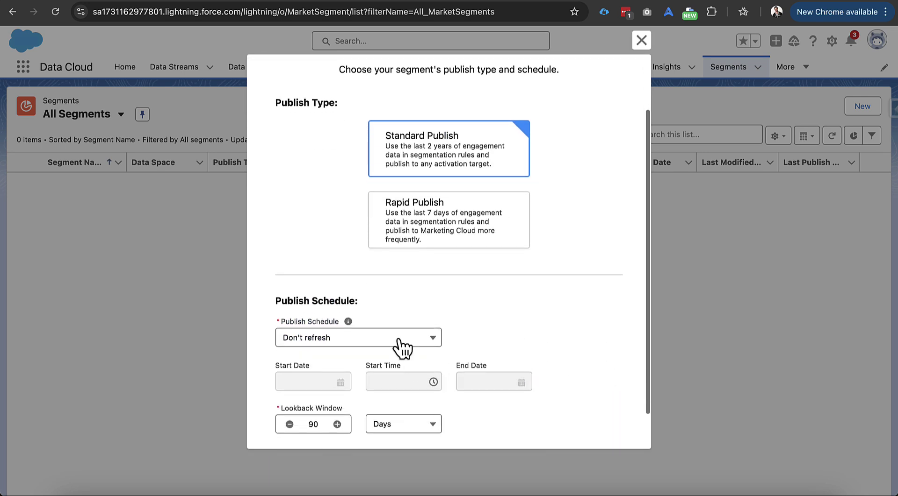
click(465, 216)
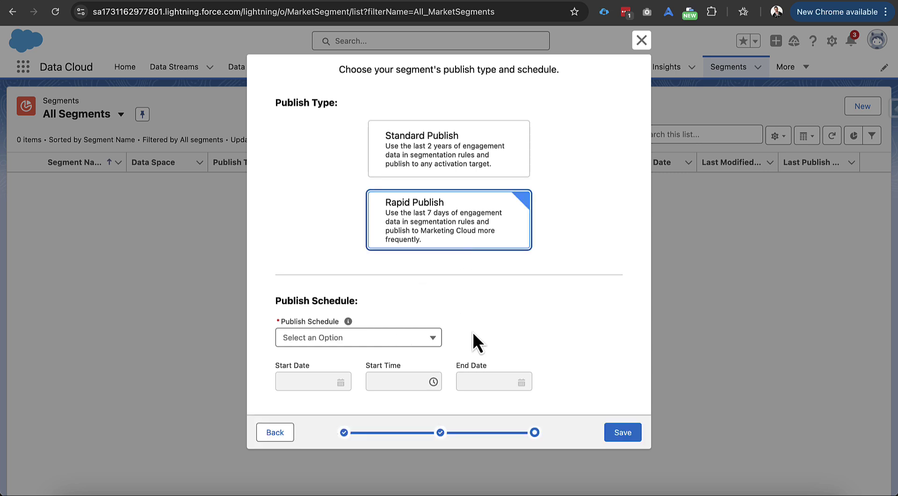
click(617, 437)
click(402, 341)
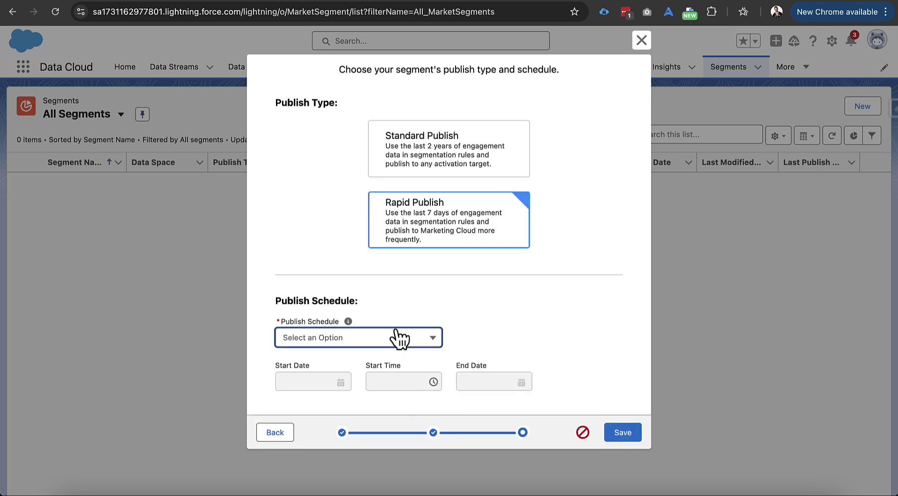
click(371, 365)
click(623, 434)
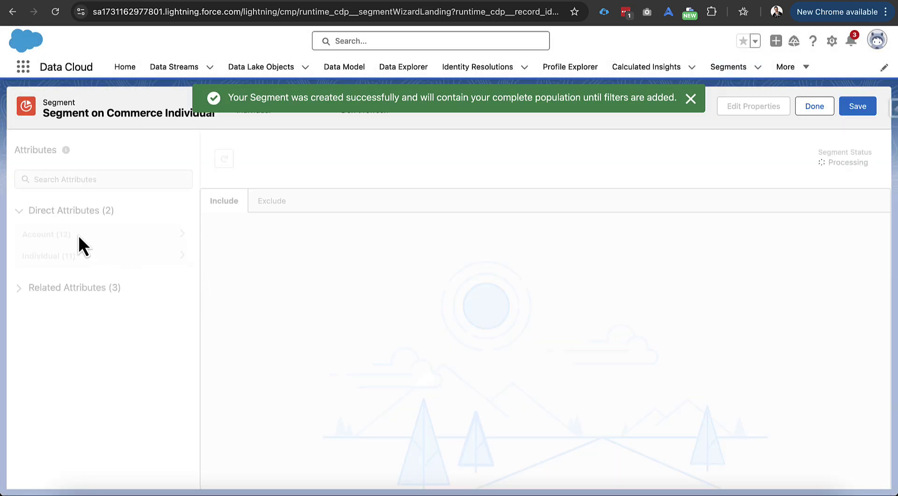
- Dismiss the creation notice and expand the segment's related attributes to check which objects are available
click(690, 99)
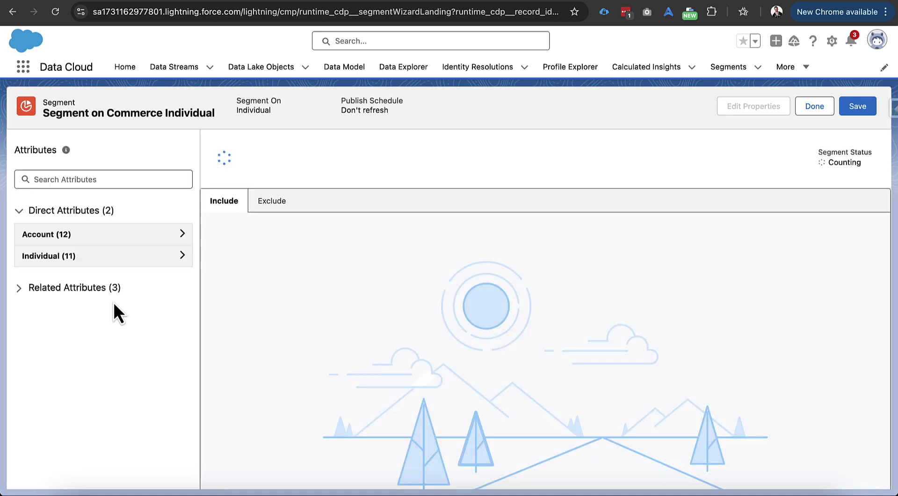
click(25, 288)
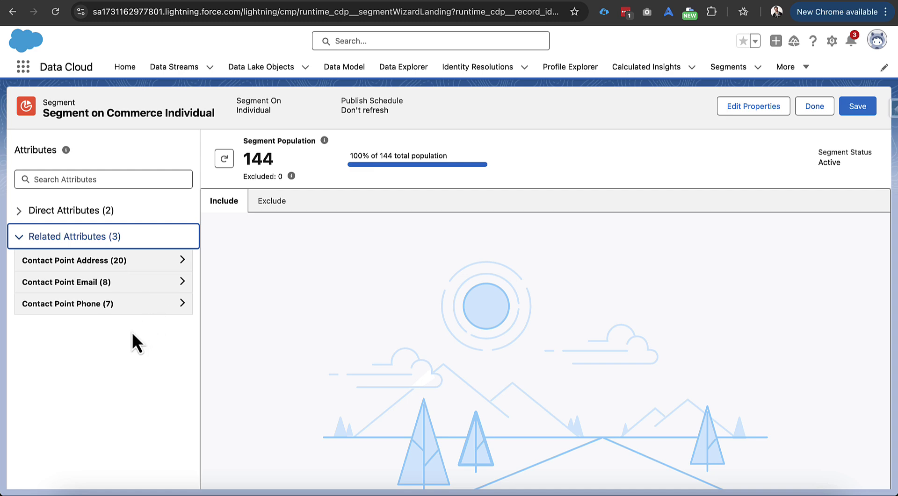
- Search the data model objects for "order", open Sales Order and display its relationships
click(345, 70)
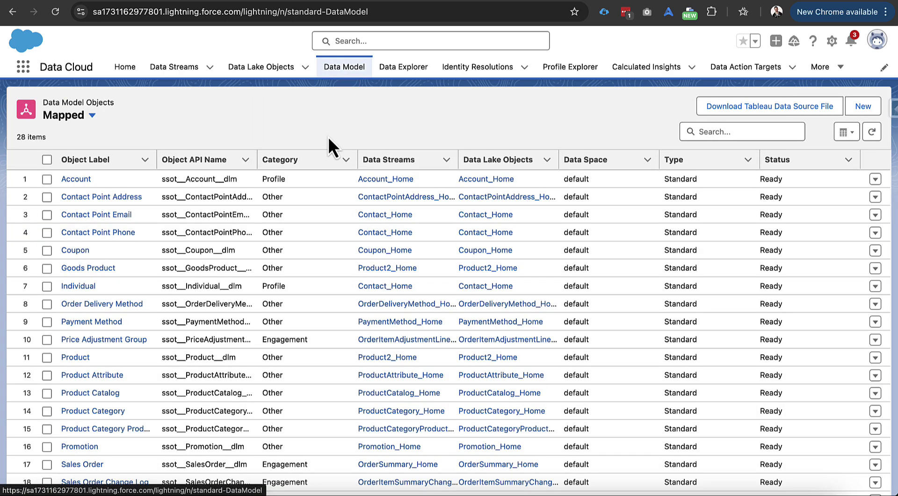
click(702, 132)
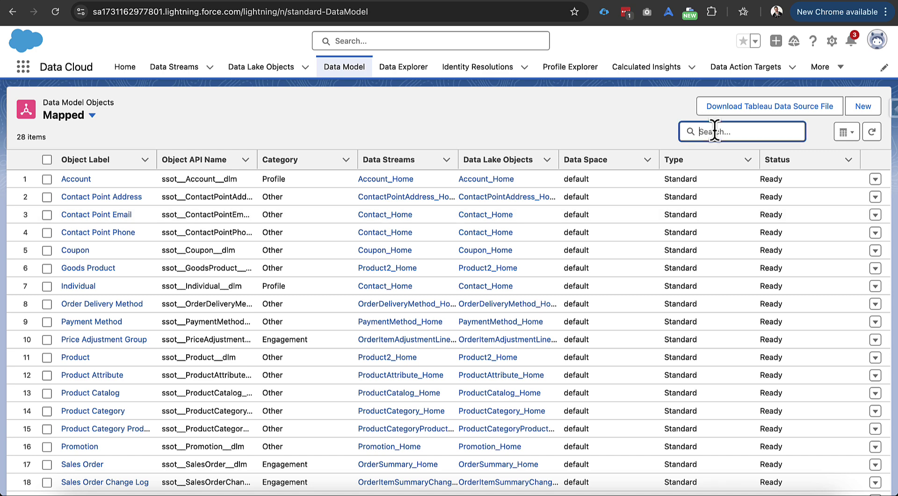
text(order)
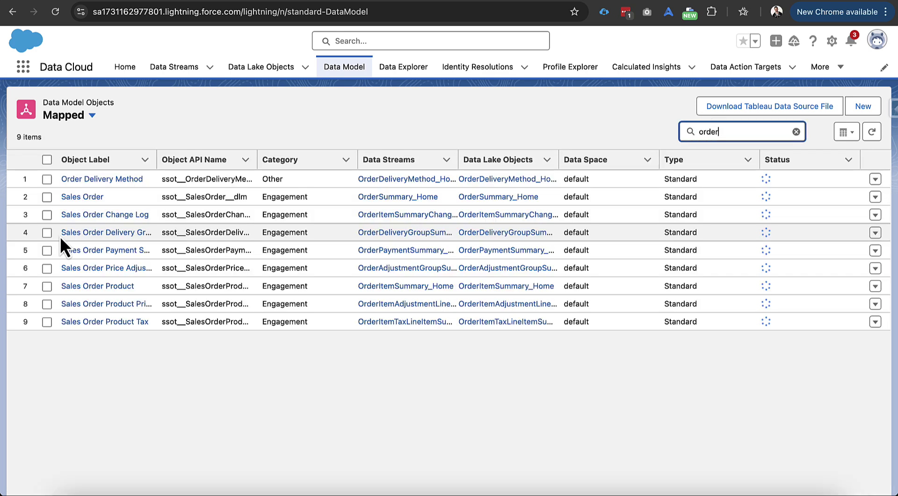
click(81, 198)
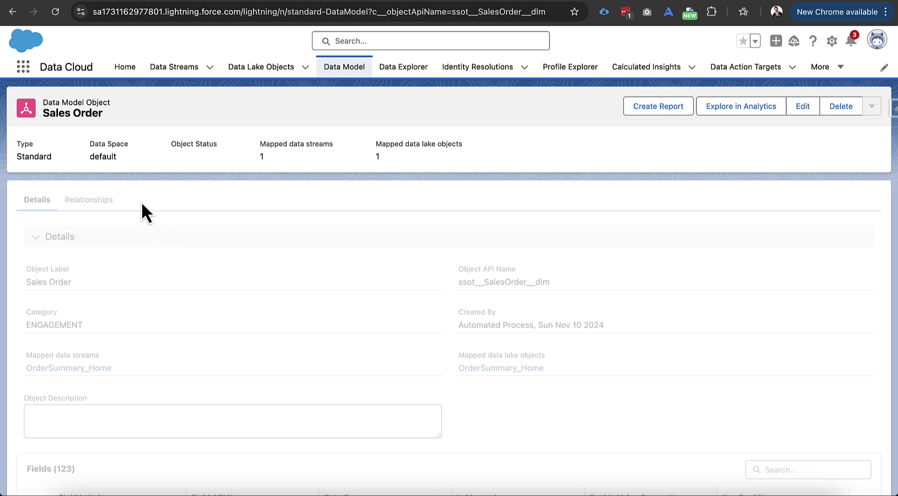
click(237, 13)
key(Return)
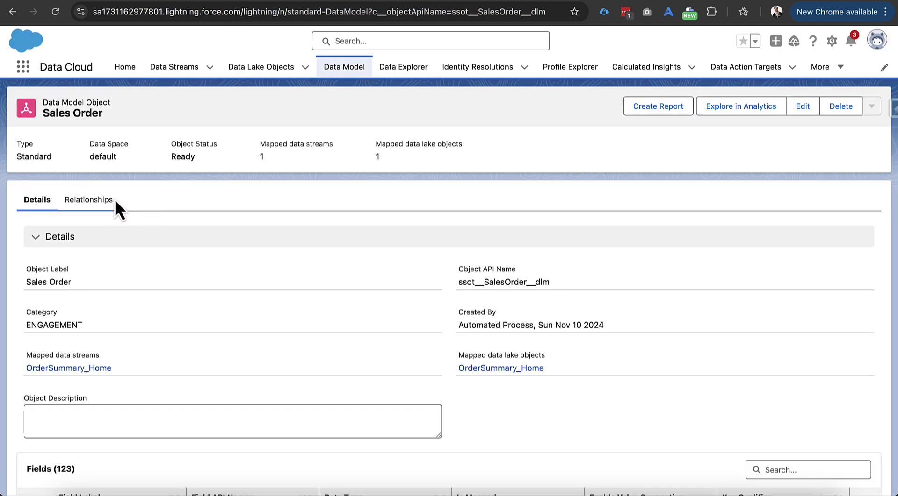
click(115, 201)
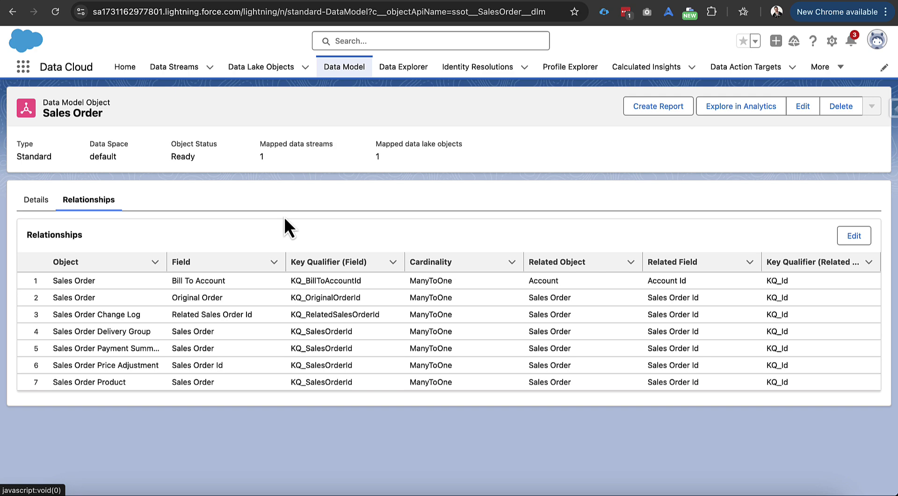
- Open the Sales Order relationships for editing, review the existing ones and add a new relationship row
click(843, 237)
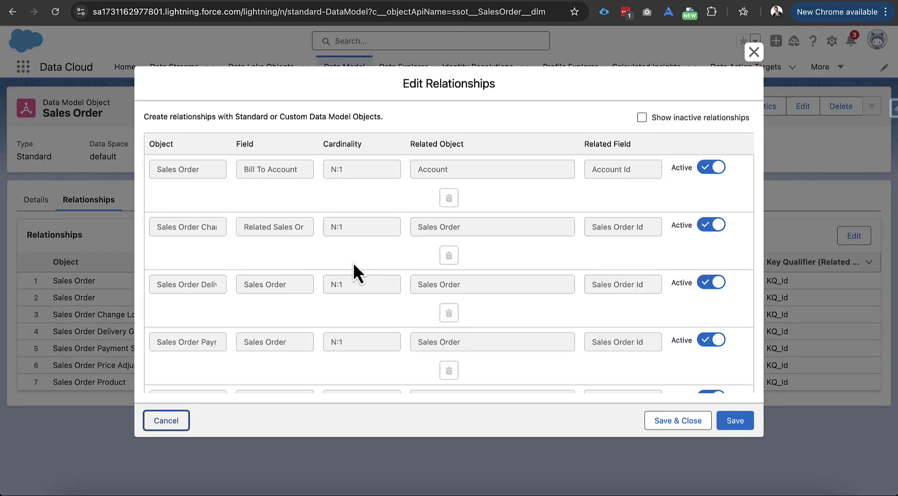
scroll(348, 259, down, 5)
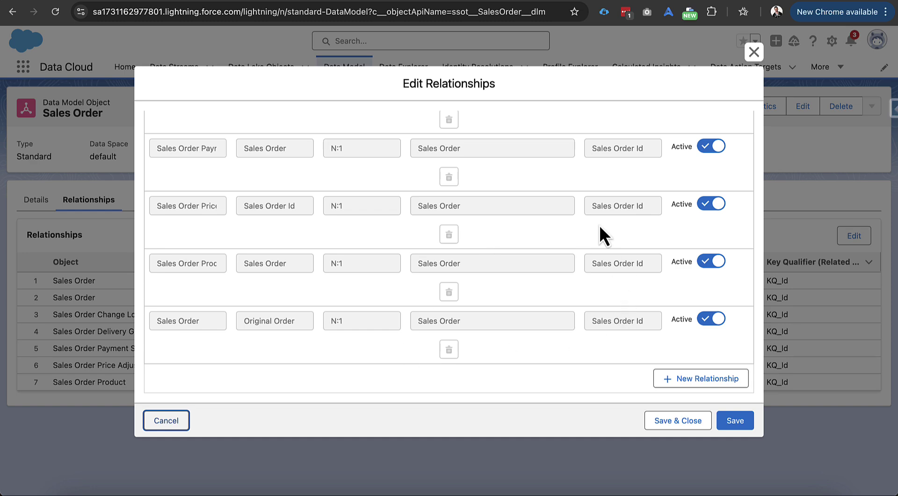
scroll(493, 307, up, 5)
scroll(493, 307, down, 5)
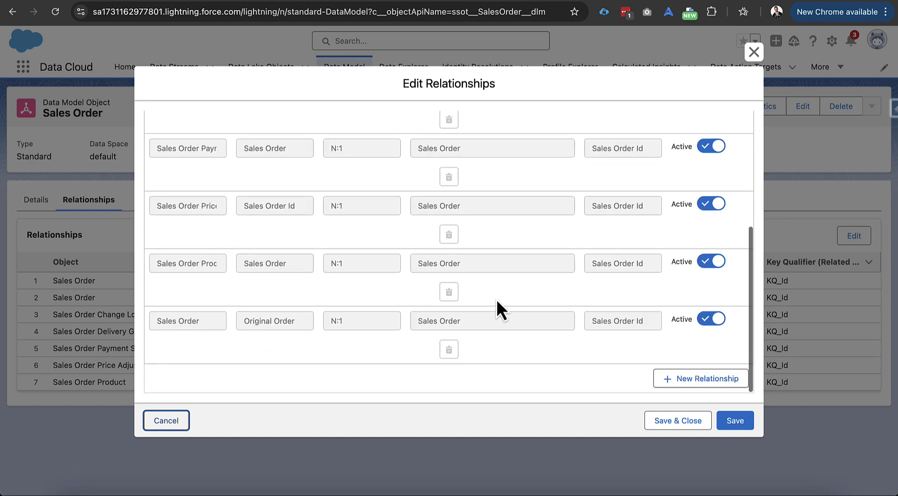
scroll(496, 299, up, 5)
scroll(494, 283, down, 2)
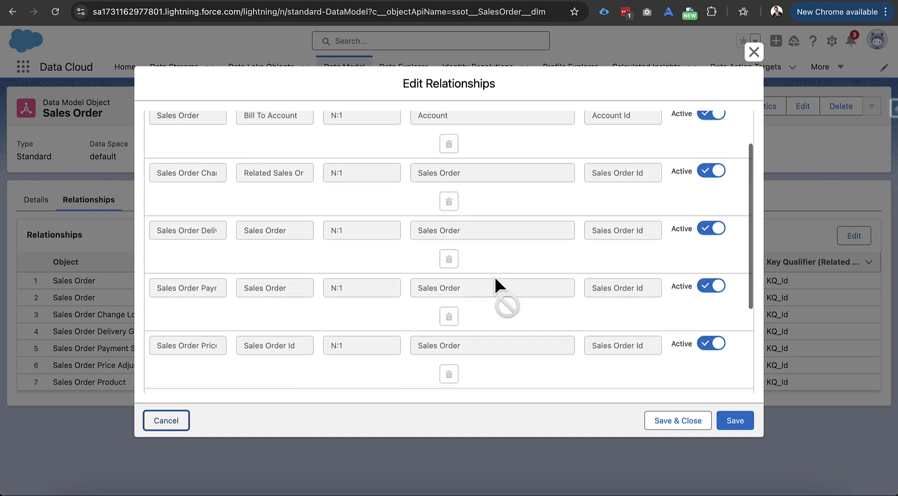
scroll(495, 281, down, 3)
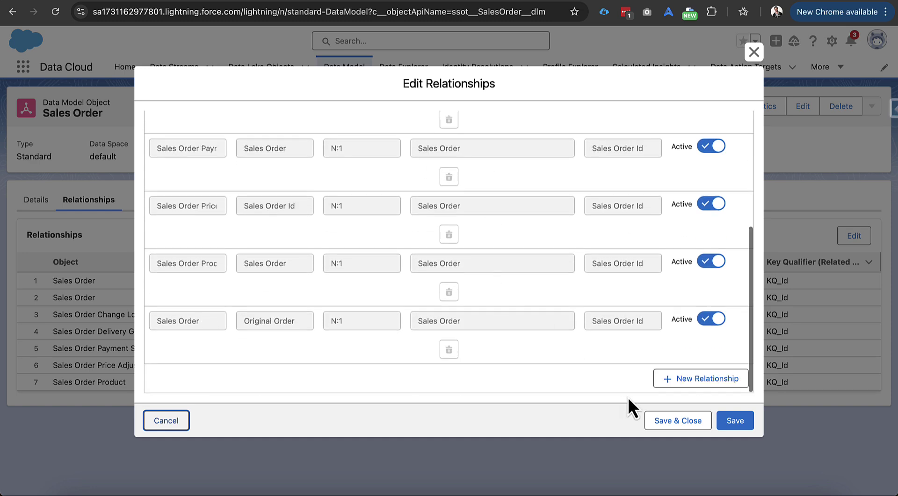
click(664, 386)
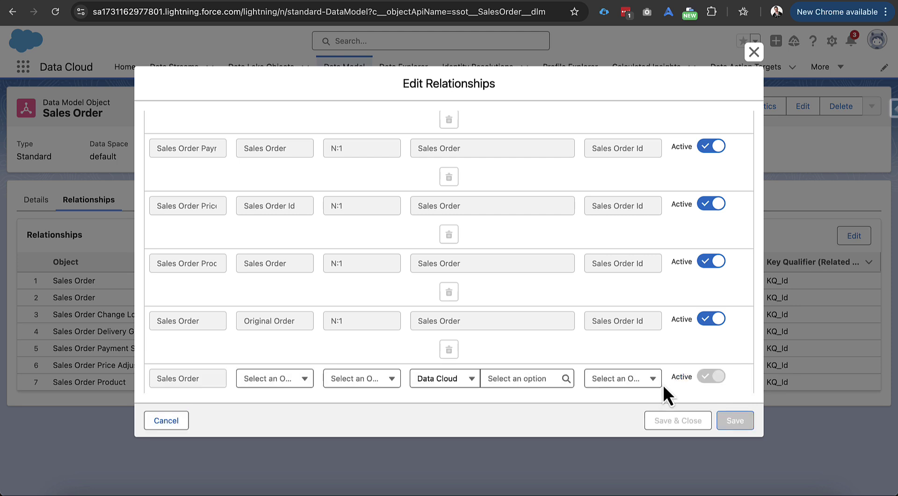
- Define the new relationship from Bill To Account with N:1 cardinality to the Individual object's Primary Account field
scroll(360, 280, down, 1)
click(299, 332)
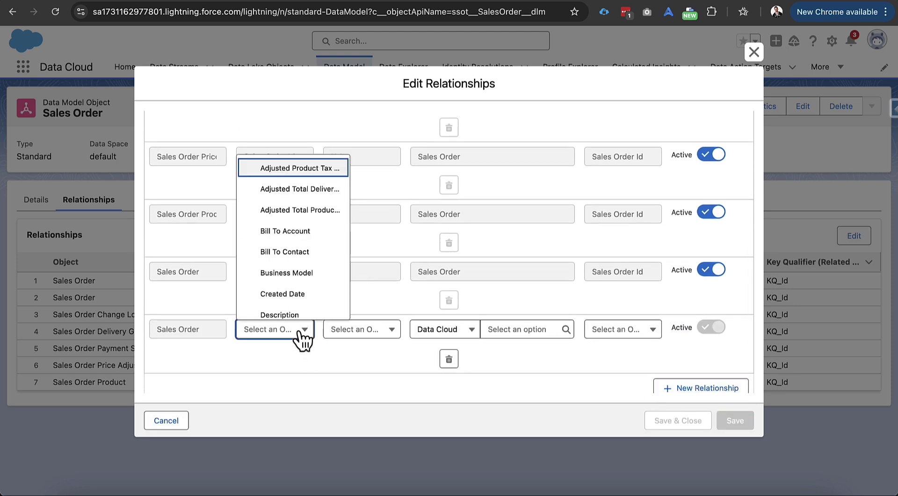
click(294, 231)
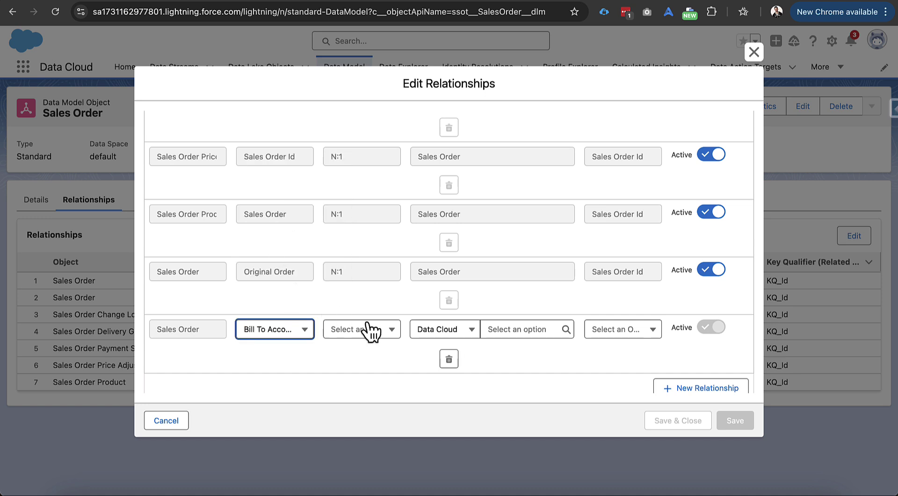
click(366, 331)
click(367, 377)
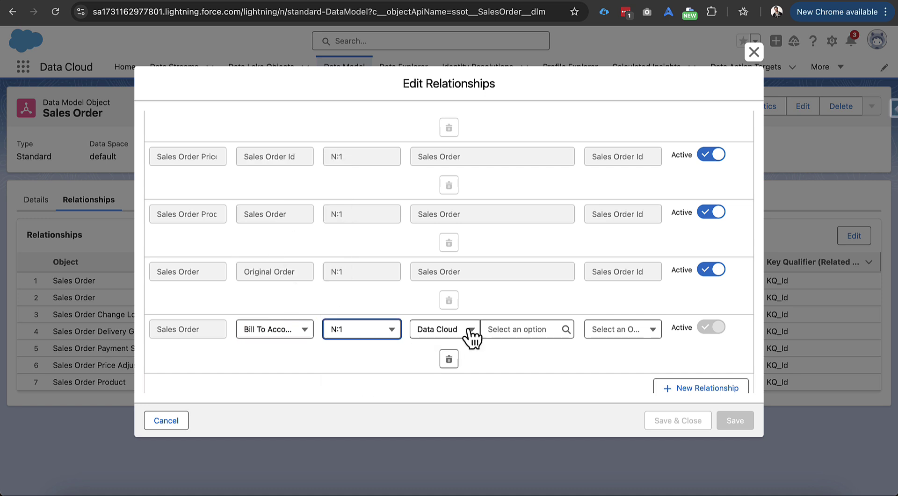
click(512, 329)
click(520, 294)
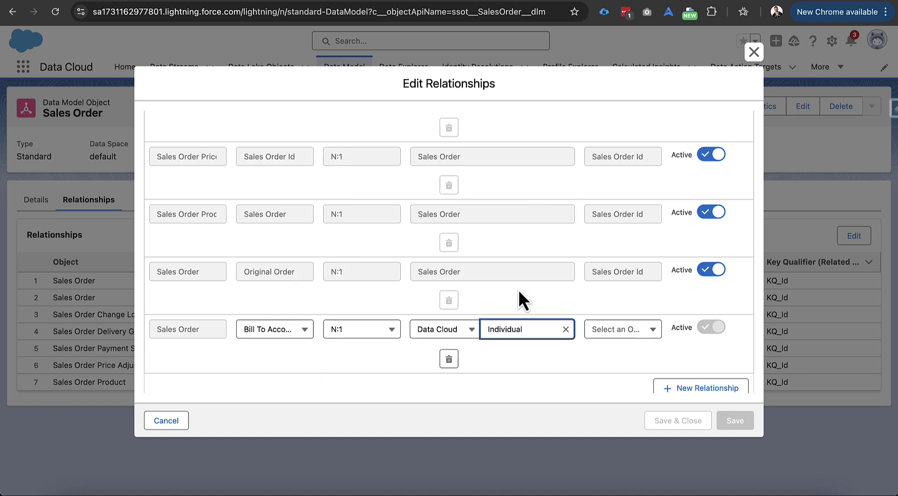
click(629, 332)
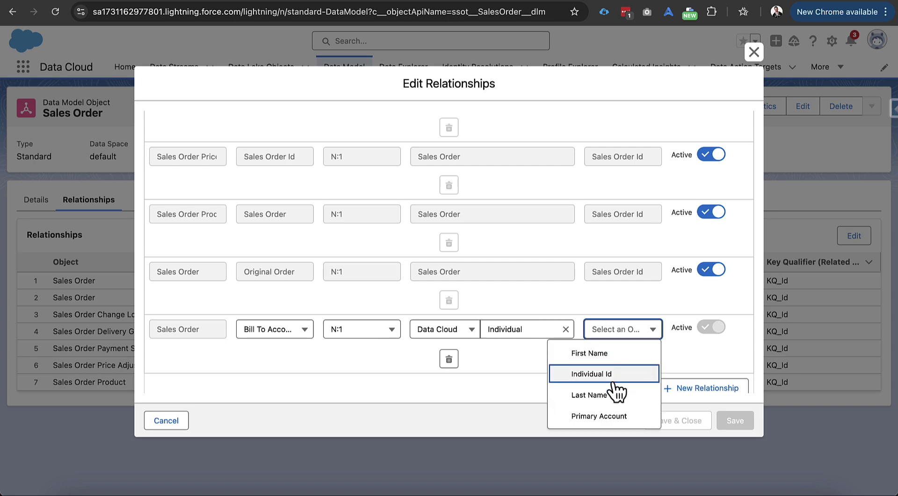
click(610, 416)
- Check the new Sales Order relationship against the existing ones, save it and close the relationship editor
scroll(619, 299, up, 10)
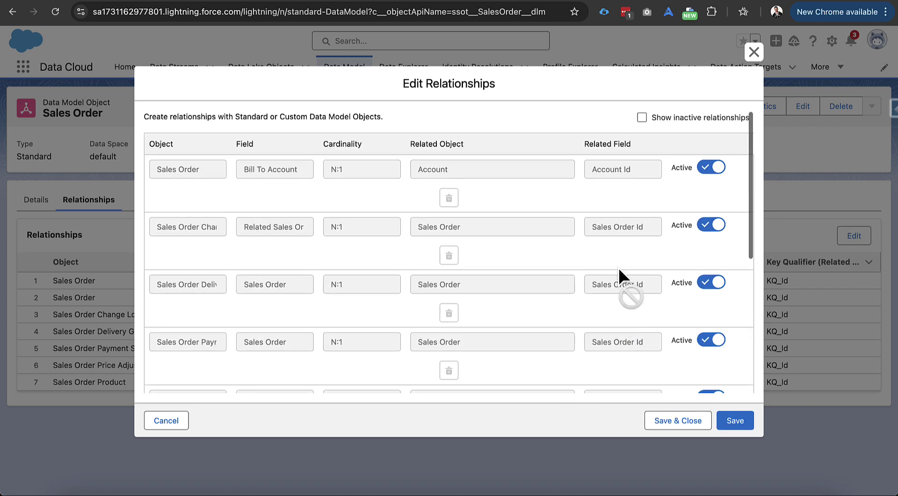
scroll(627, 279, down, 10)
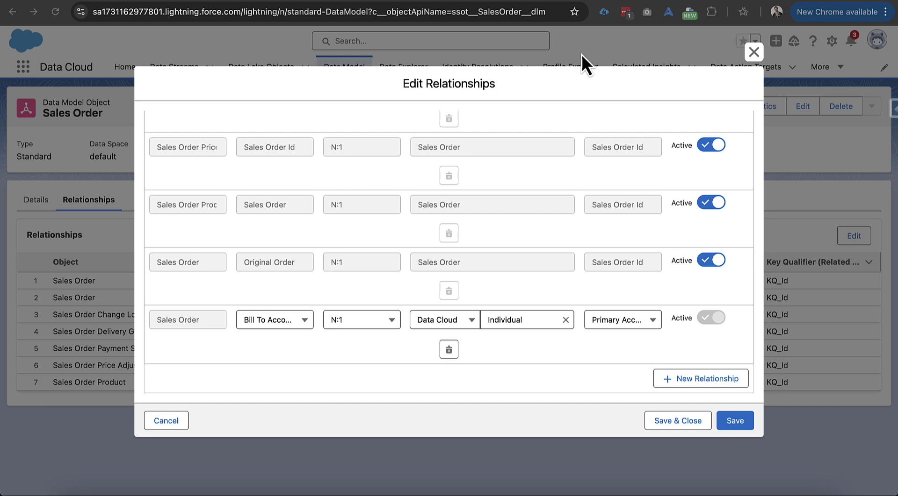
click(743, 422)
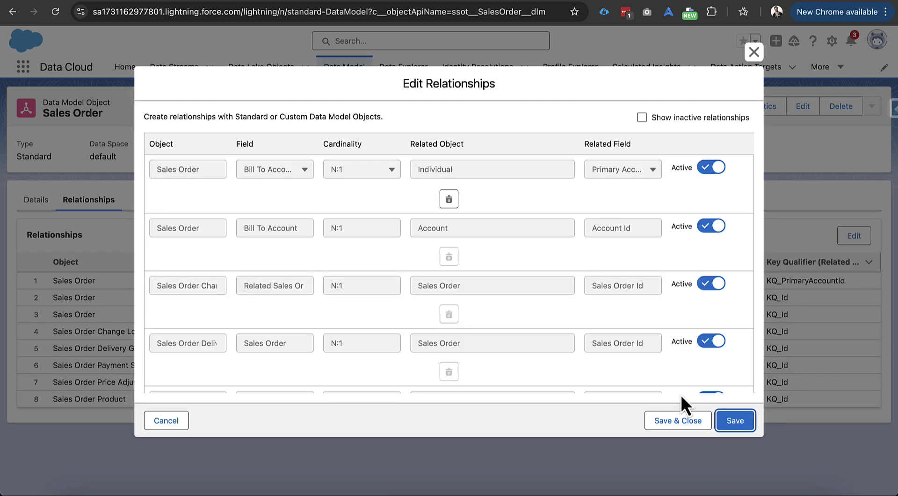
click(677, 422)
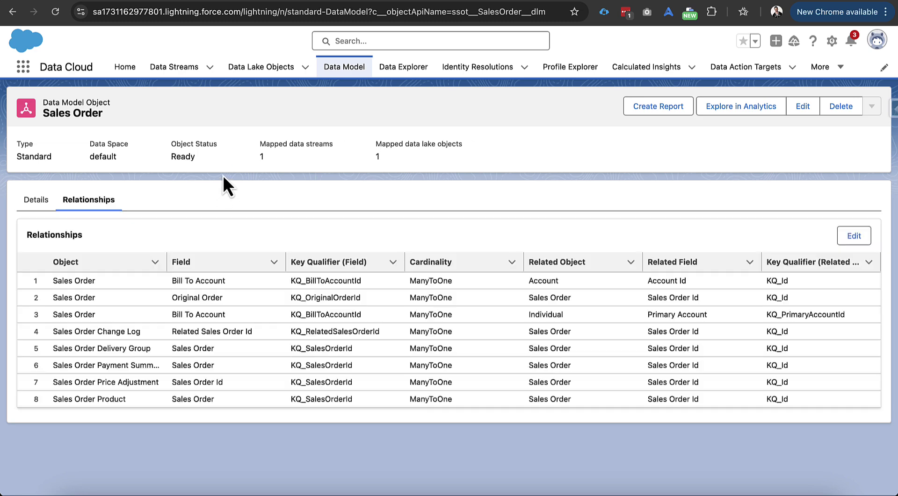
- Return to the segments list and open Segment on Commerce Individual
click(823, 67)
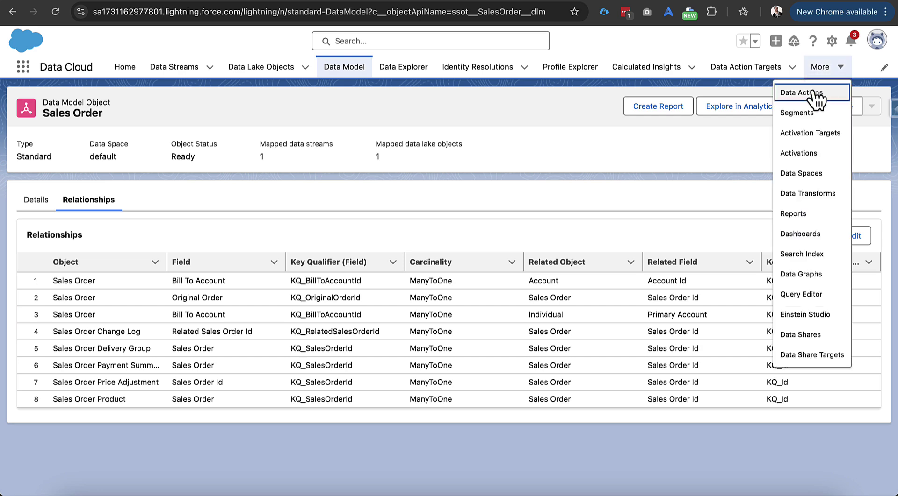
click(815, 112)
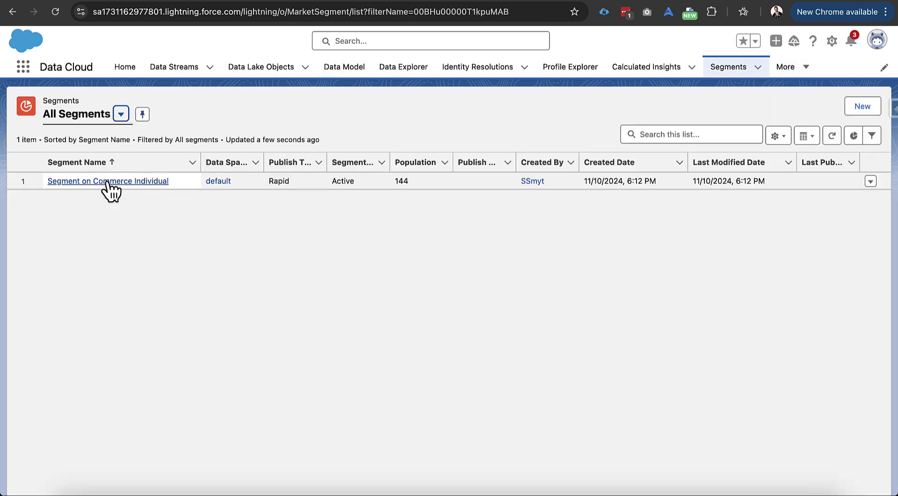
click(107, 181)
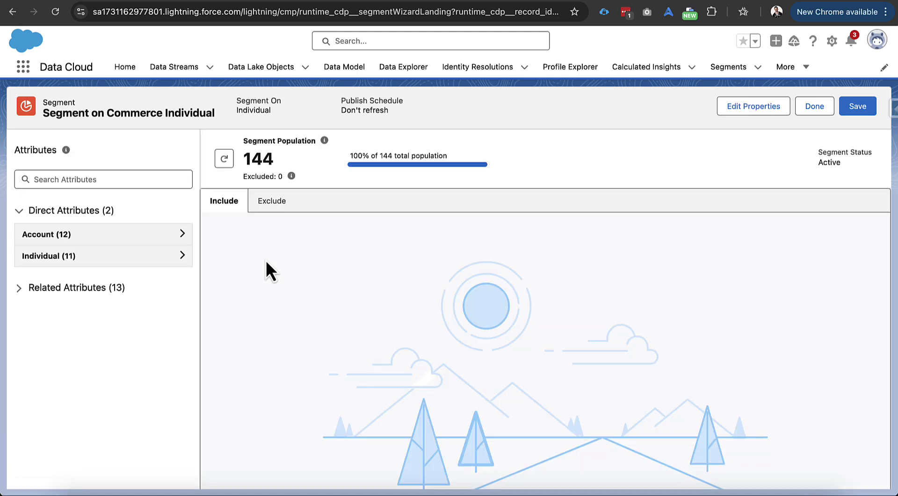
- Expand the segment's related attributes and examine the sales order objects offered for filtering
click(27, 287)
scroll(134, 310, down, 3)
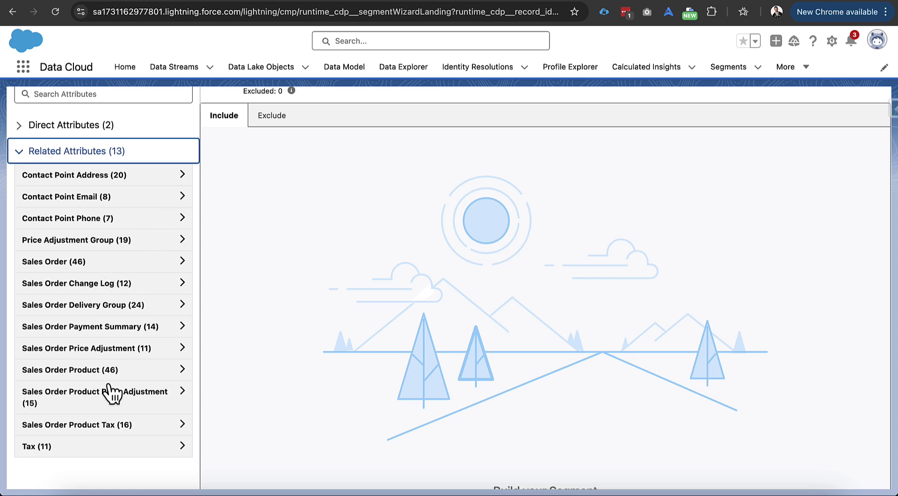
scroll(130, 340, up, 1)
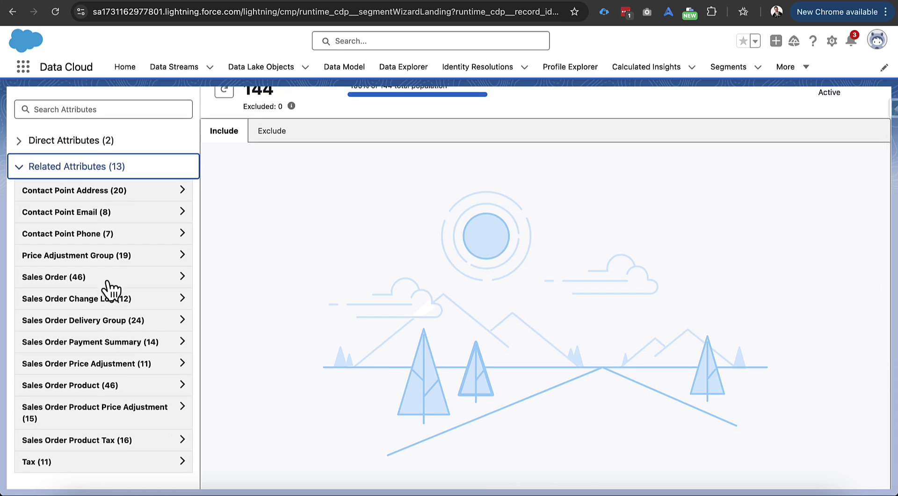
scroll(130, 370, down, 1)
scroll(129, 374, down, 1)
scroll(128, 374, up, 2)
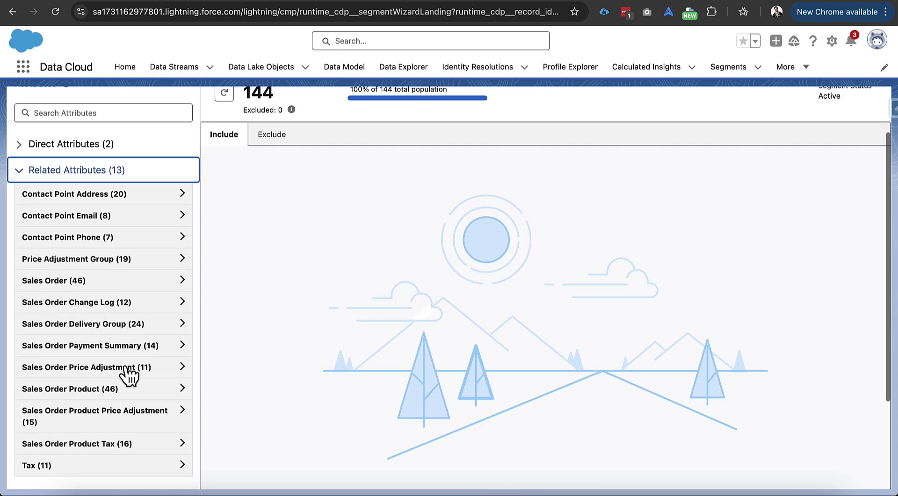
- Open the Sales Order related attributes and add Total Amount to the segment's include rules
scroll(129, 374, down, 1)
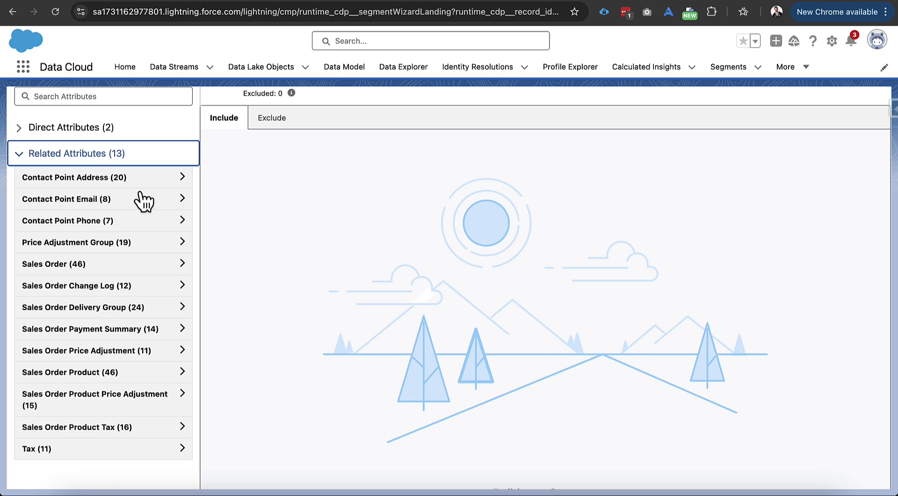
click(131, 263)
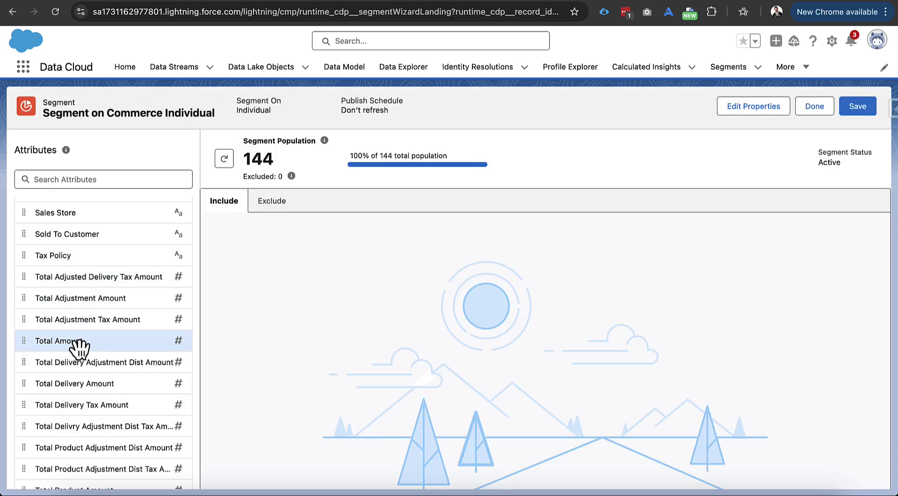
drag(93, 346, 323, 302)
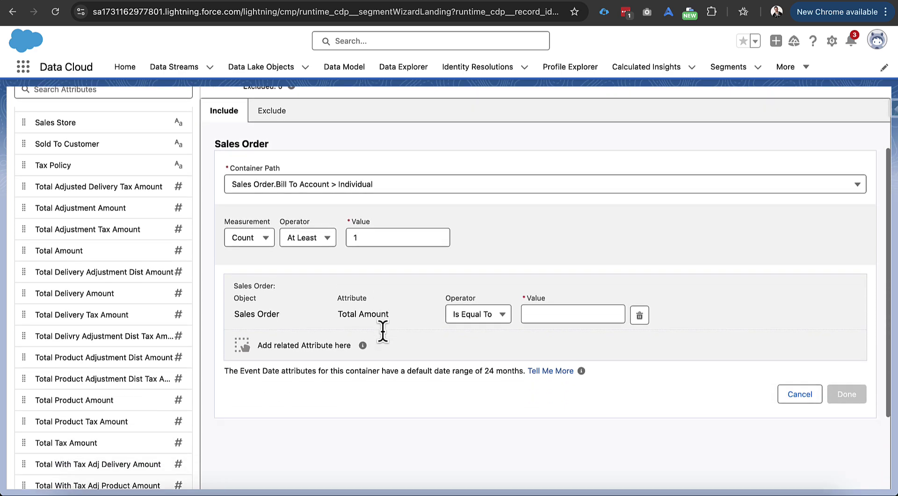
- Set the Sales Order Total Amount condition to Is Greater Than 100 and finish the rule
click(509, 296)
scroll(502, 351, down, 2)
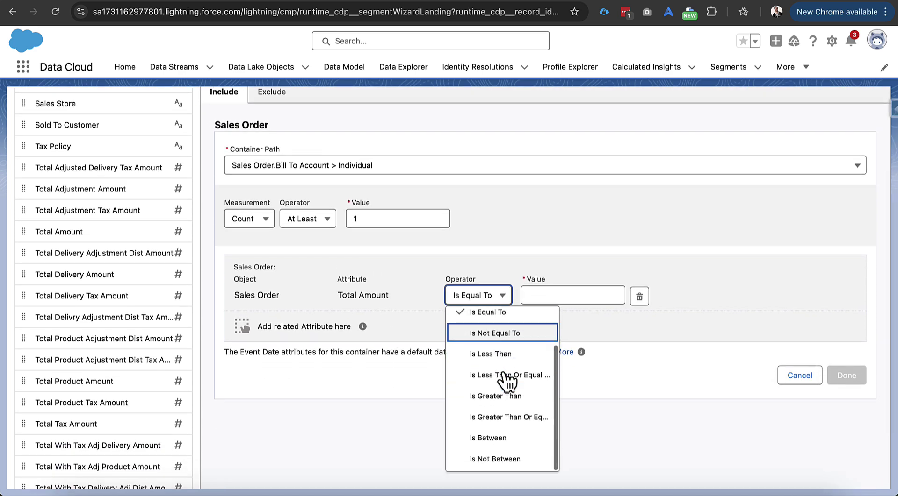
click(540, 290)
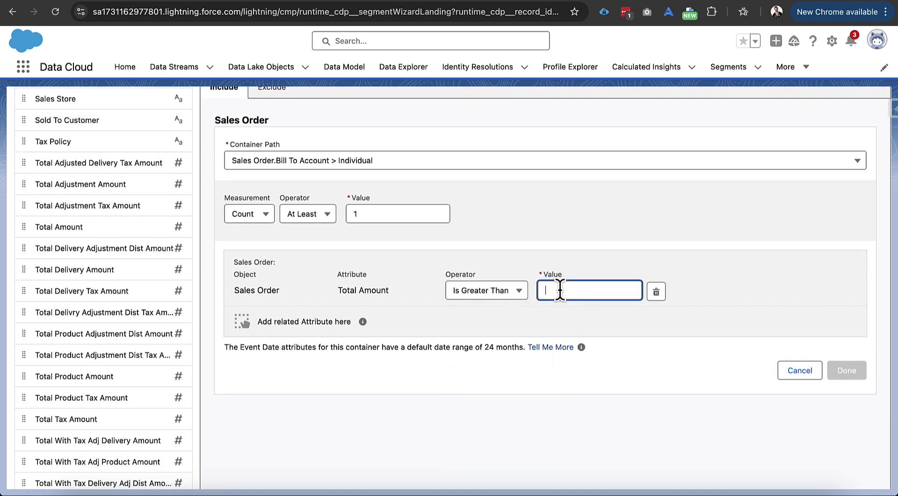
text(100)
click(660, 324)
scroll(673, 332, up, 1)
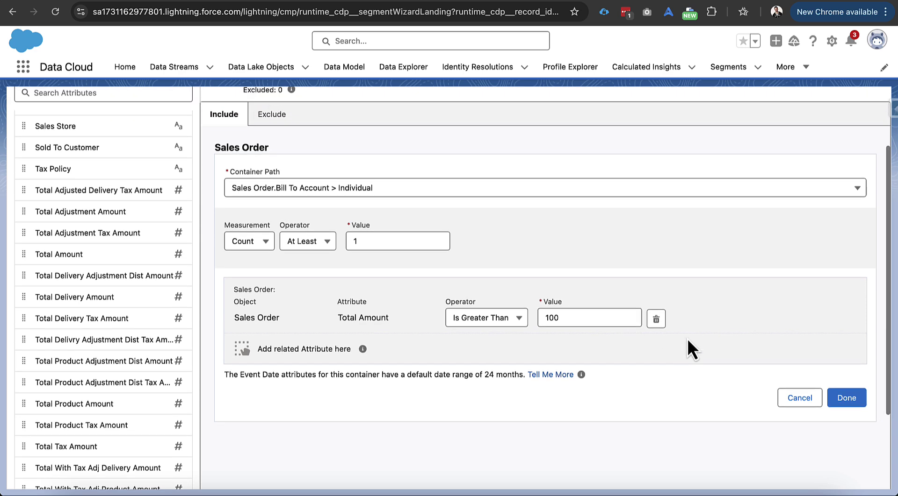
click(846, 398)
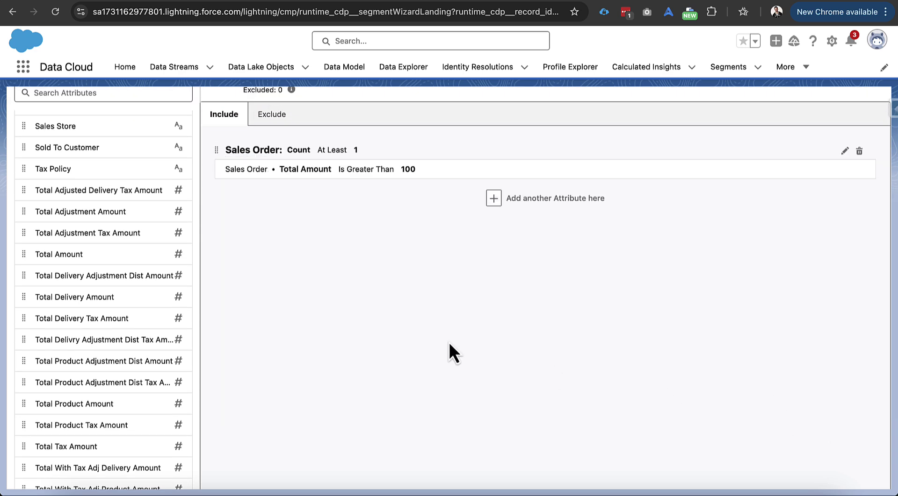
- Recalculate the segment population with the new Sales Order rule
scroll(449, 354, up, 3)
click(224, 159)
click(367, 251)
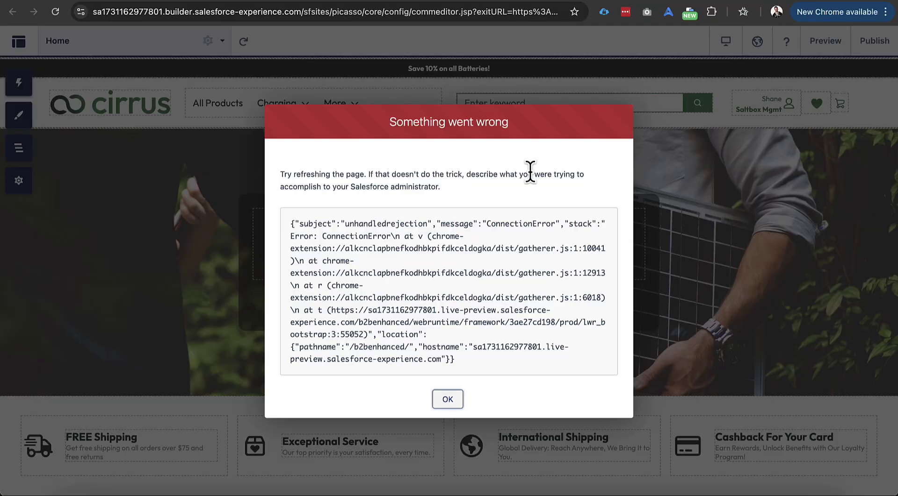
- Switch to the store's Experience Builder, dismiss the error dialog and open the site's Integrations settings
click(447, 401)
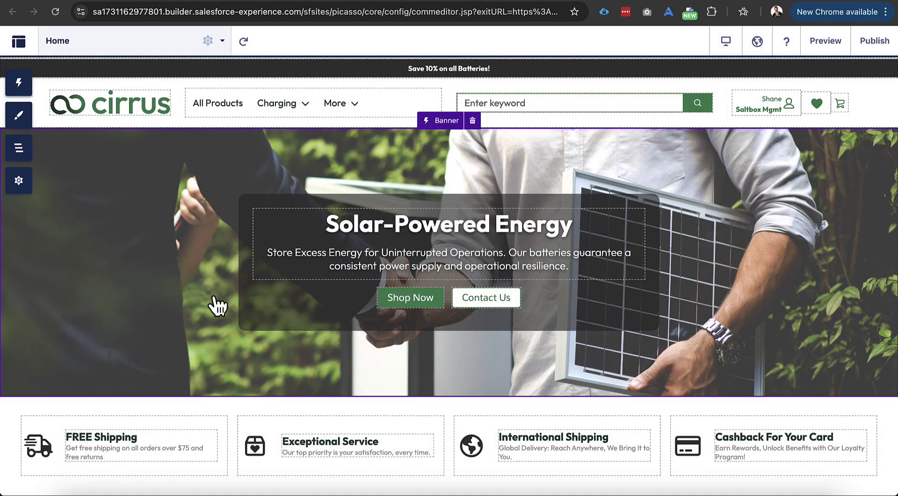
scroll(220, 376, down, 8)
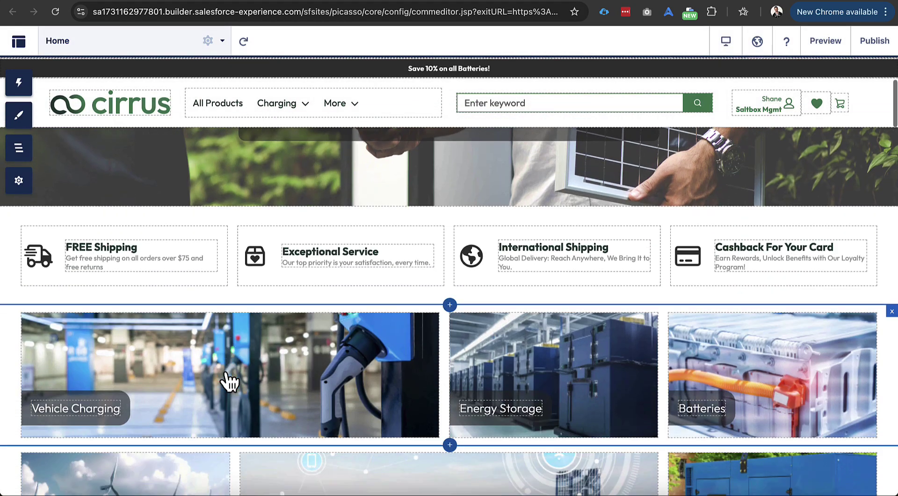
scroll(176, 300, up, 8)
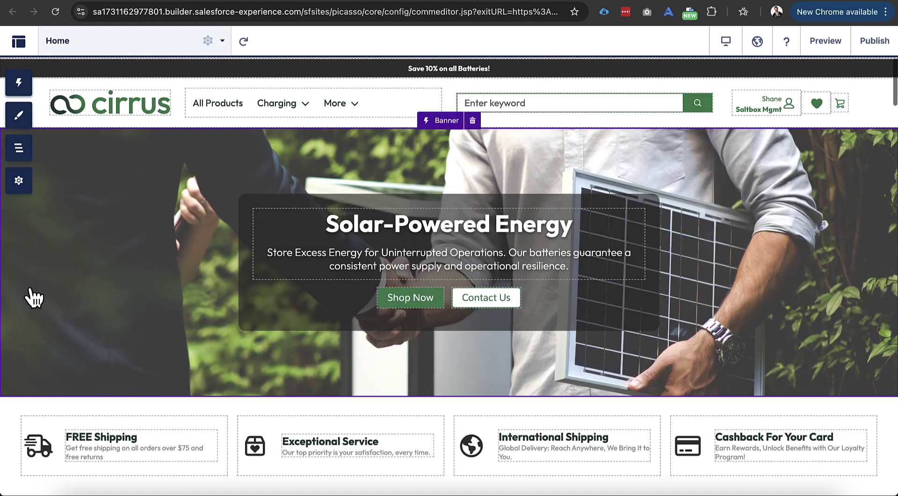
click(18, 185)
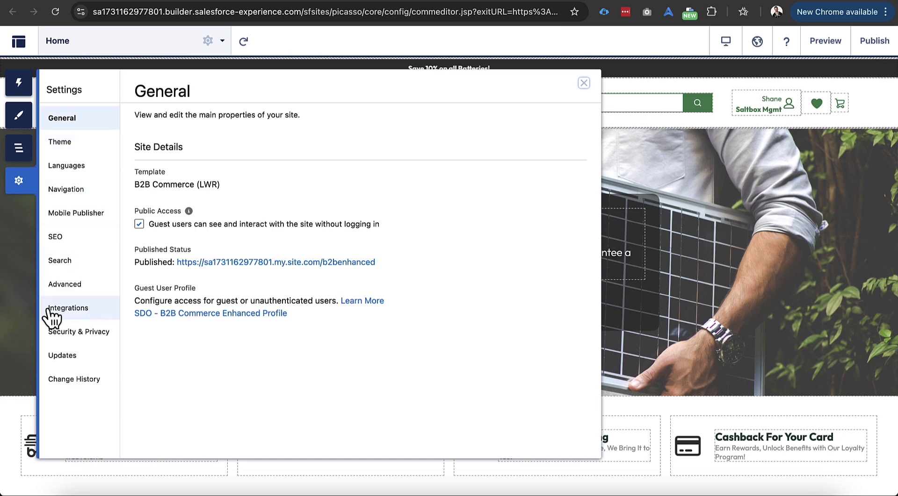
click(86, 310)
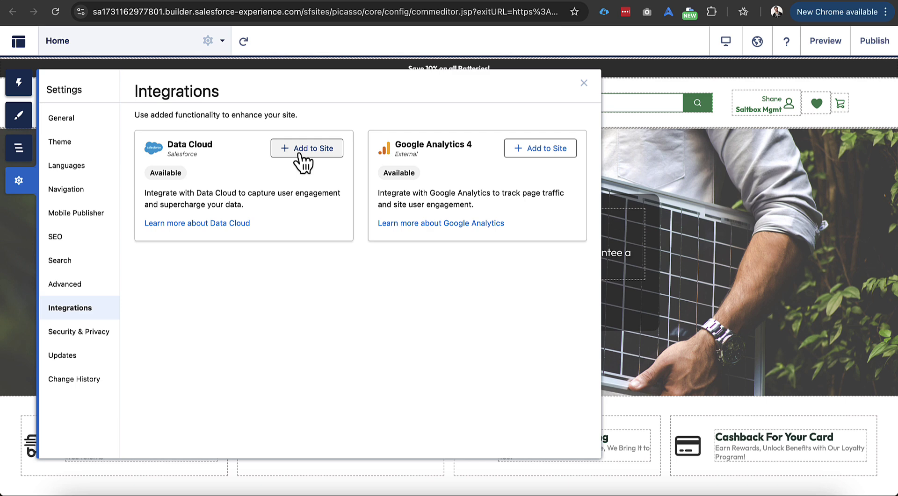
- Consult the Data Cloud product page, close it, and open the developer documentation on configuring the consent opt-in default
click(216, 226)
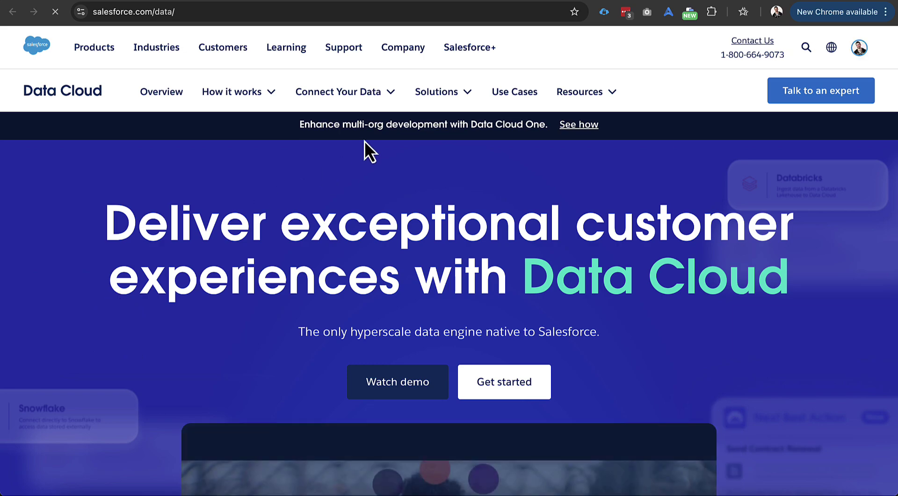
key(super+w)
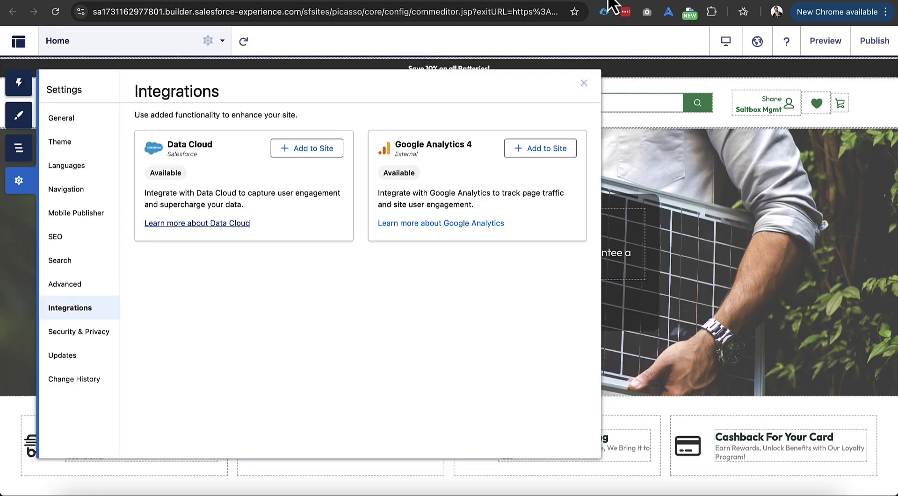
click(740, 5)
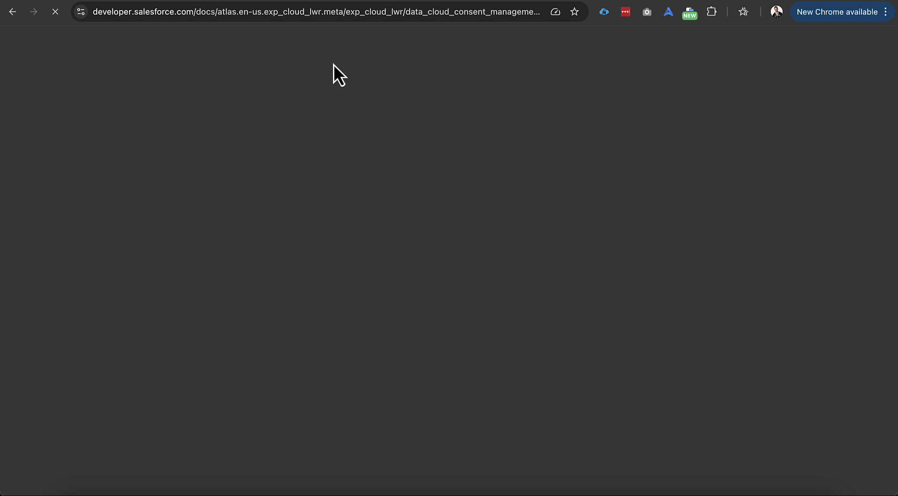
click(376, 22)
click(370, 65)
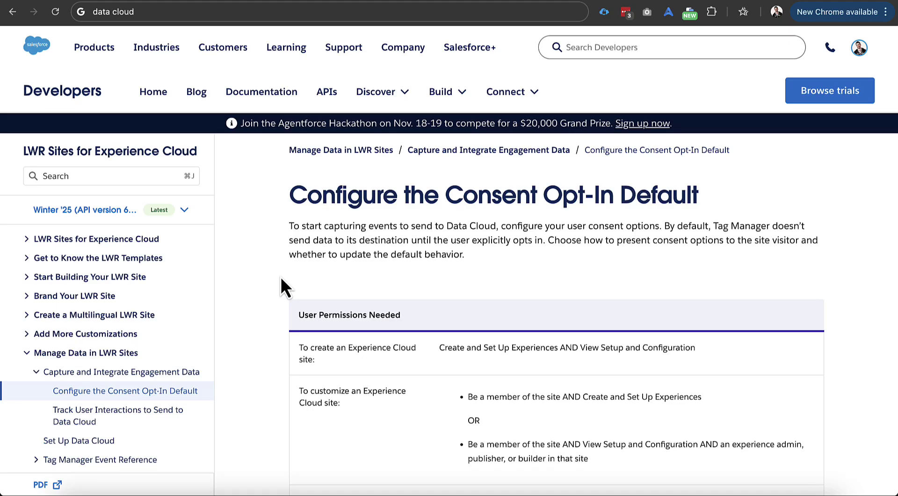
- Review the Configure the Consent Opt-In Default and Set Up Data Cloud documentation pages and return to the site's Integrations settings
scroll(271, 297, down, 3)
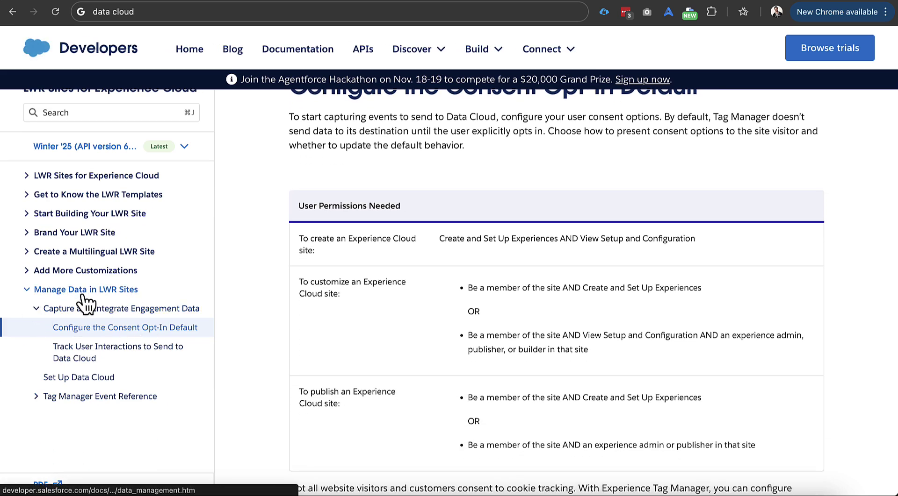
scroll(161, 322, up, 3)
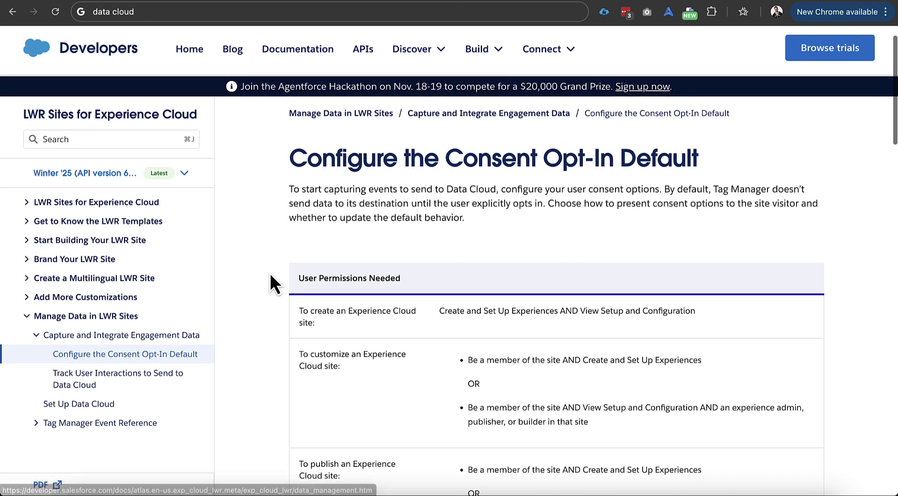
scroll(287, 292, down, 2)
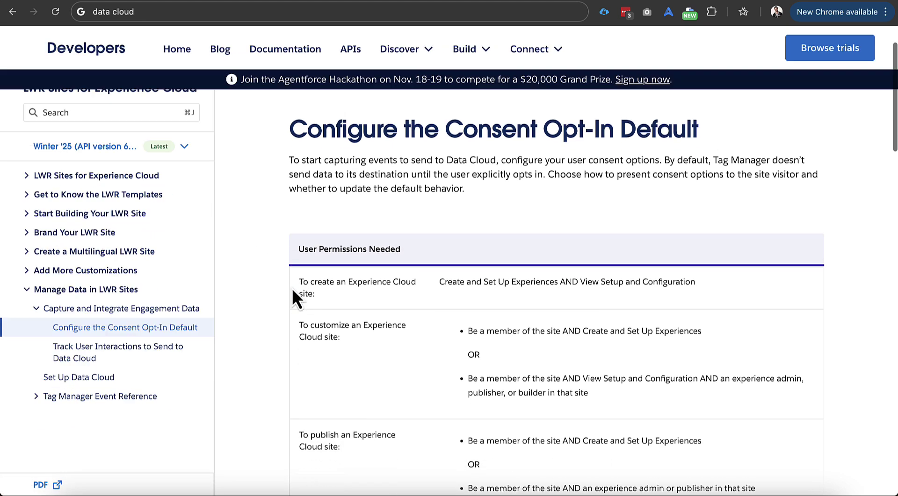
scroll(275, 311, down, 1)
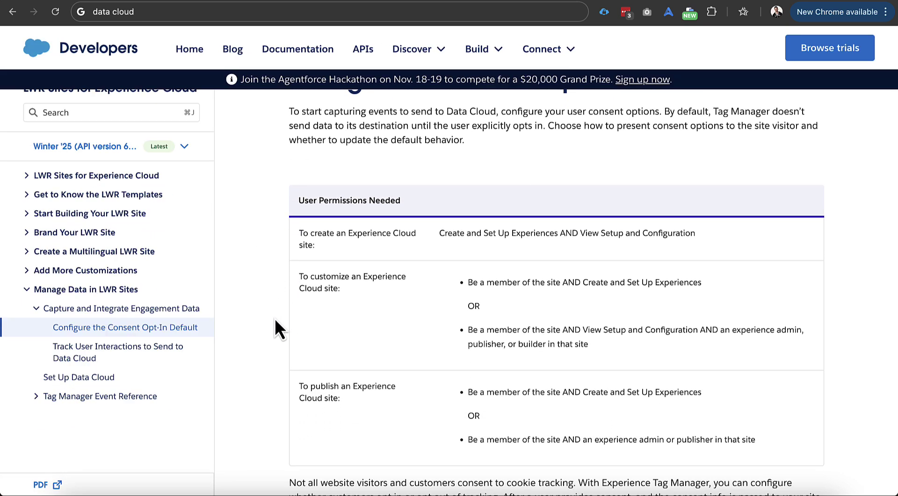
click(82, 378)
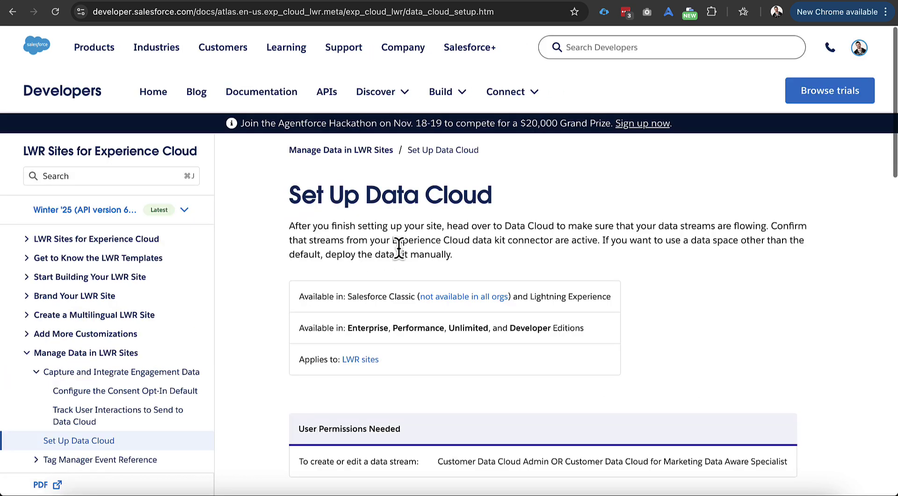
scroll(496, 307, down, 6)
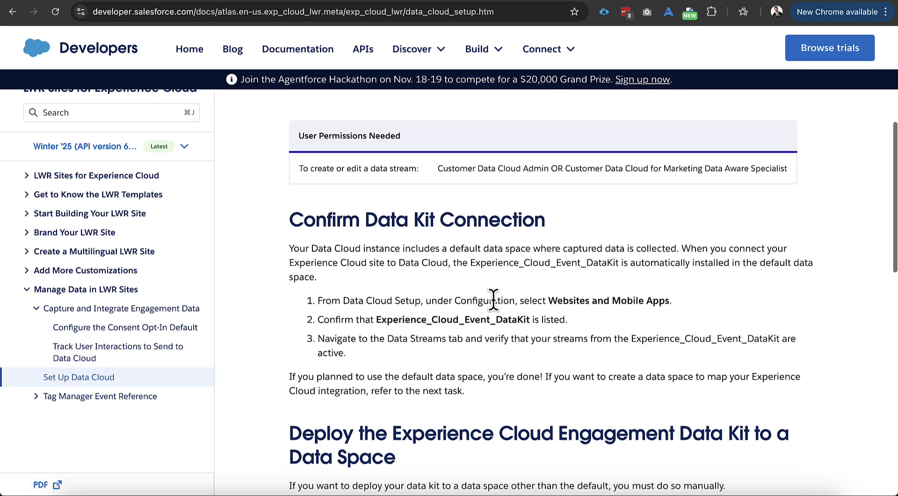
click(789, 0)
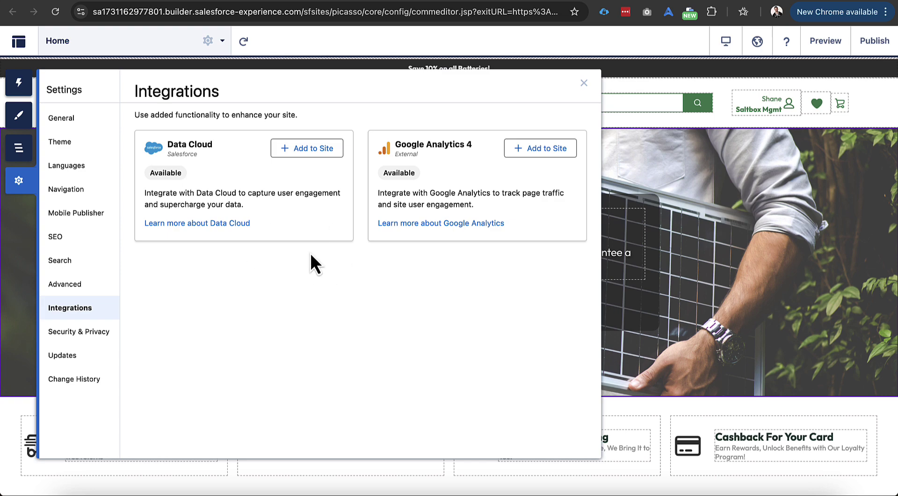
- Add the Data Cloud integration to the site with site data sharing enabled, save it and close the settings
click(309, 150)
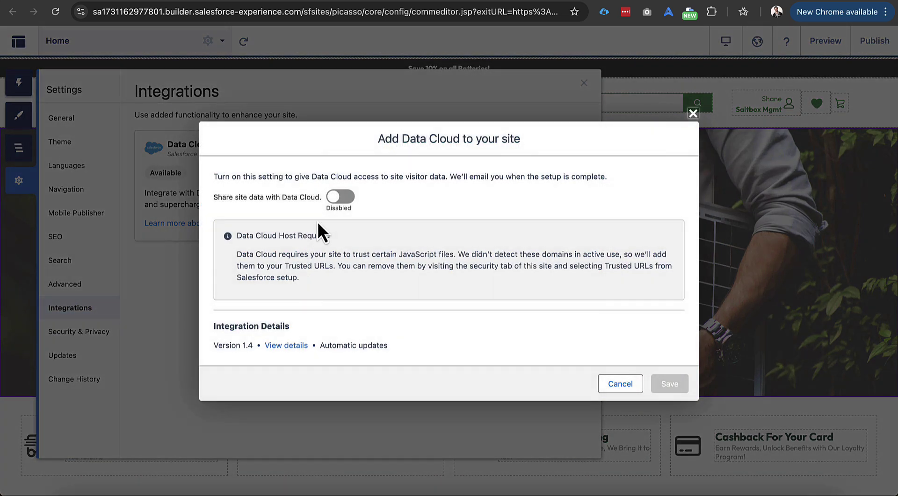
click(340, 200)
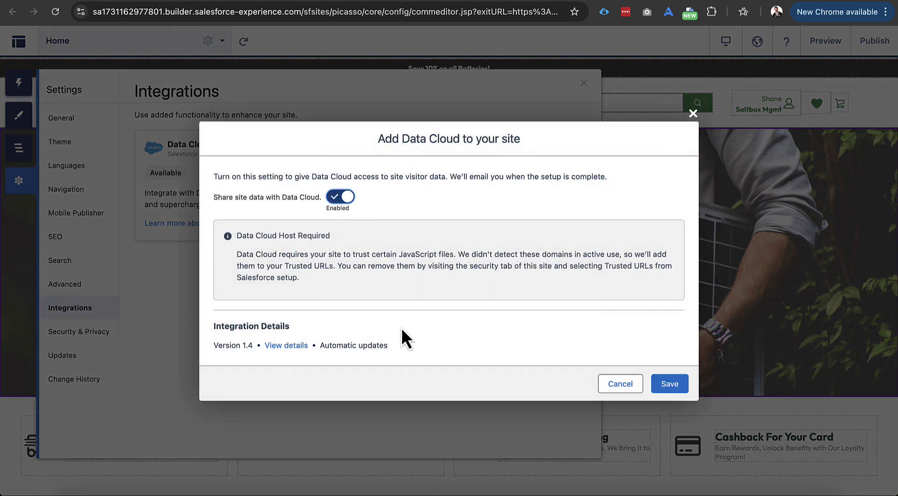
click(677, 382)
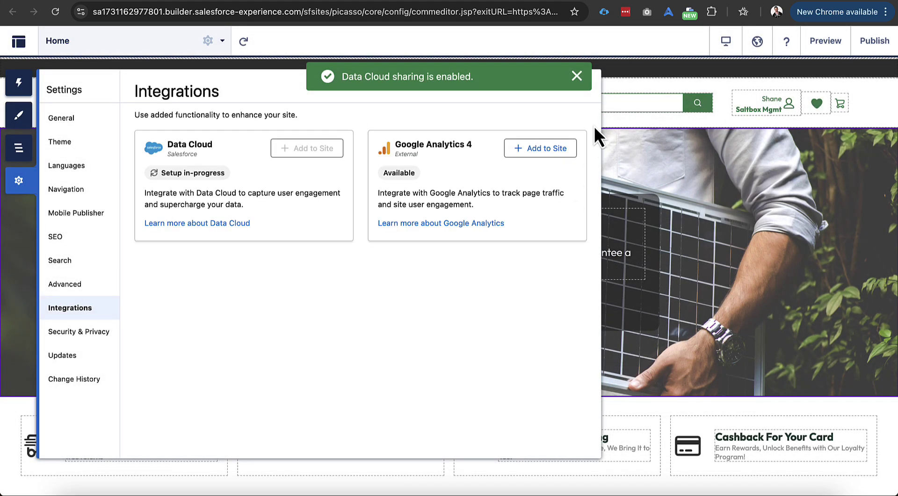
click(577, 76)
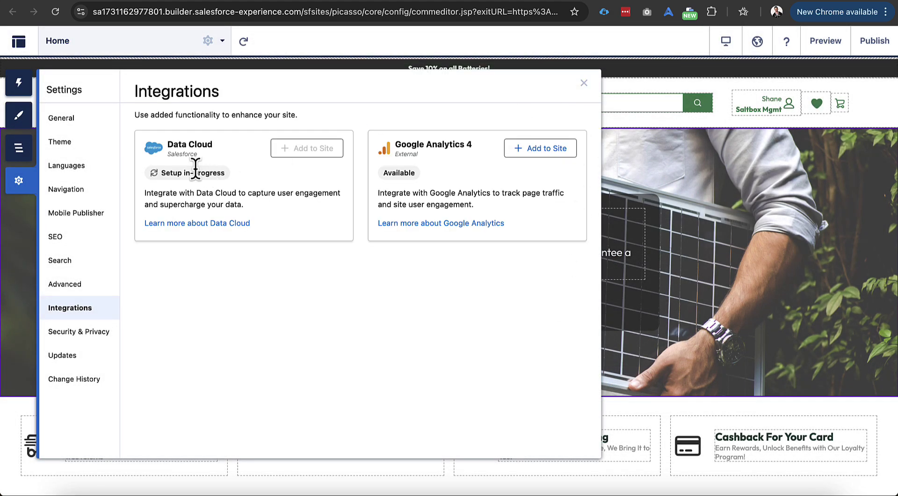
click(583, 83)
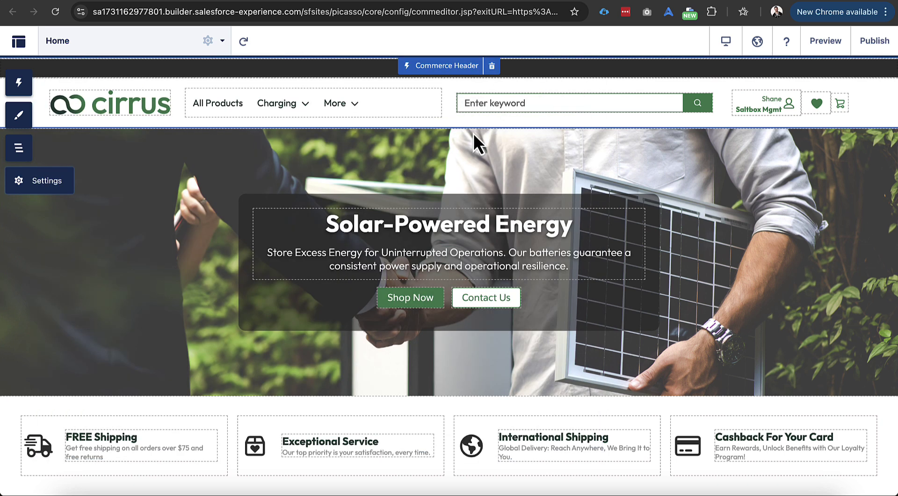
- Switch to the other org's Experience Builder and check the Data Cloud status in its site's Integrations settings
click(343, 100)
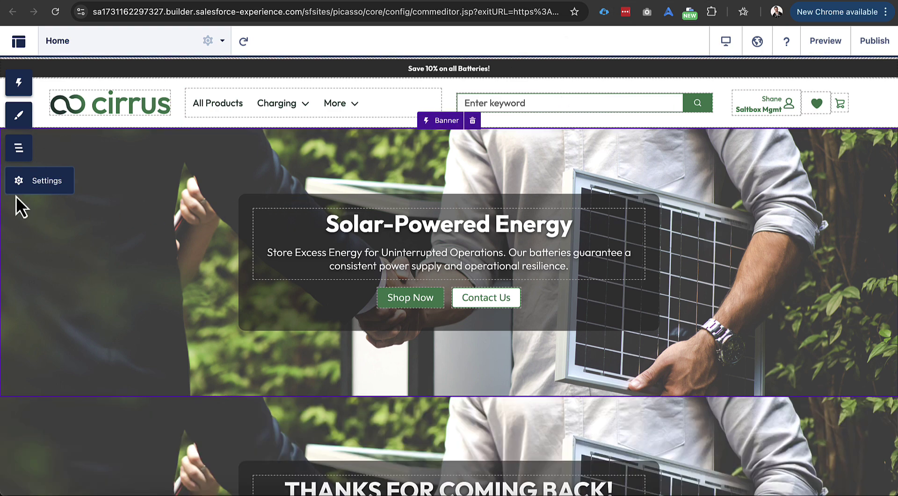
click(19, 184)
click(75, 310)
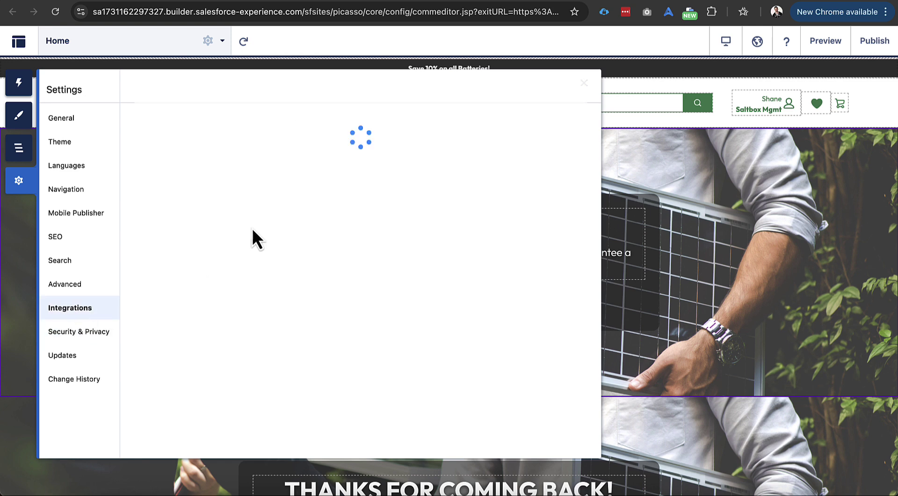
double_click(175, 173)
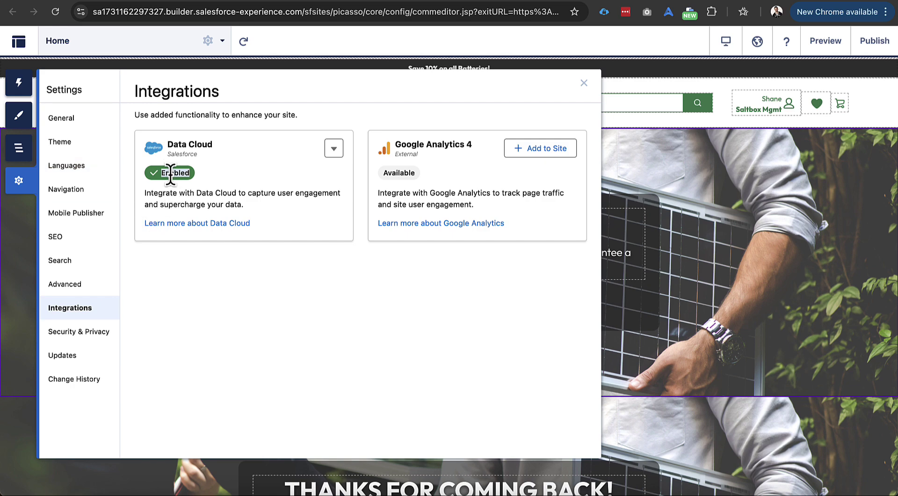
- Open the site's head markup from the advanced settings and examine the set-consent script at its end
click(81, 284)
click(212, 195)
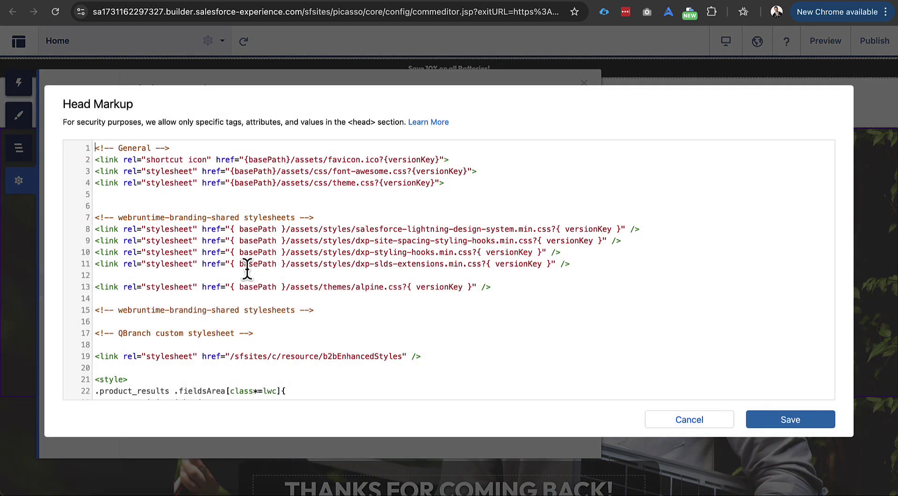
scroll(247, 279, down, 20)
scroll(247, 278, down, 20)
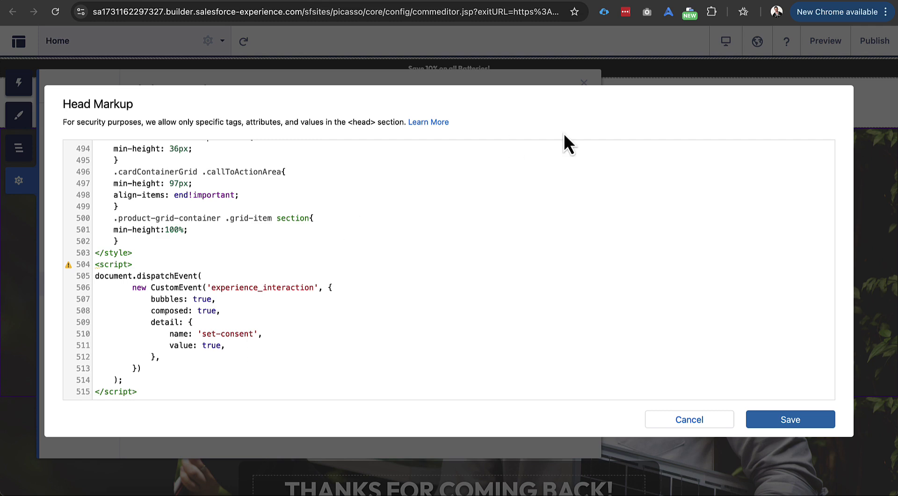
- Switch to the Data Streams list in Data Cloud and examine the Experience_Cloud_Event_Connector streams and their record counts
key(ctrl+Tab)
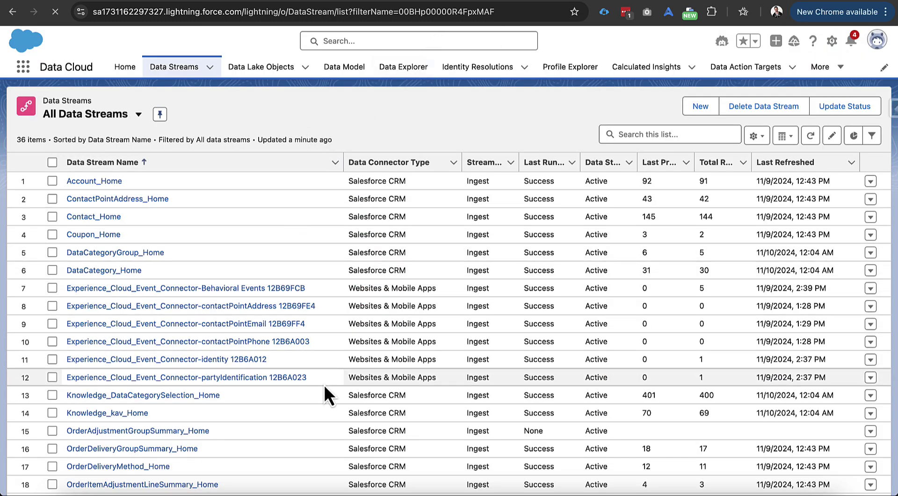
drag(324, 385, 84, 286)
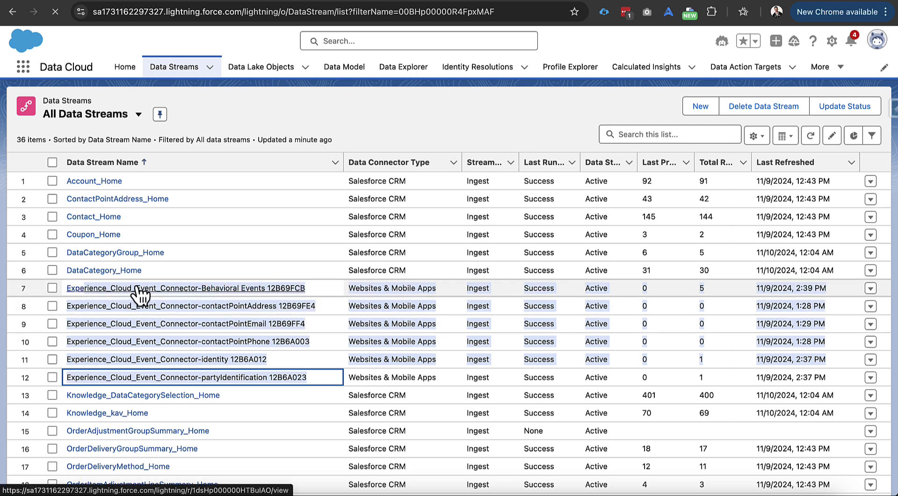
click(338, 293)
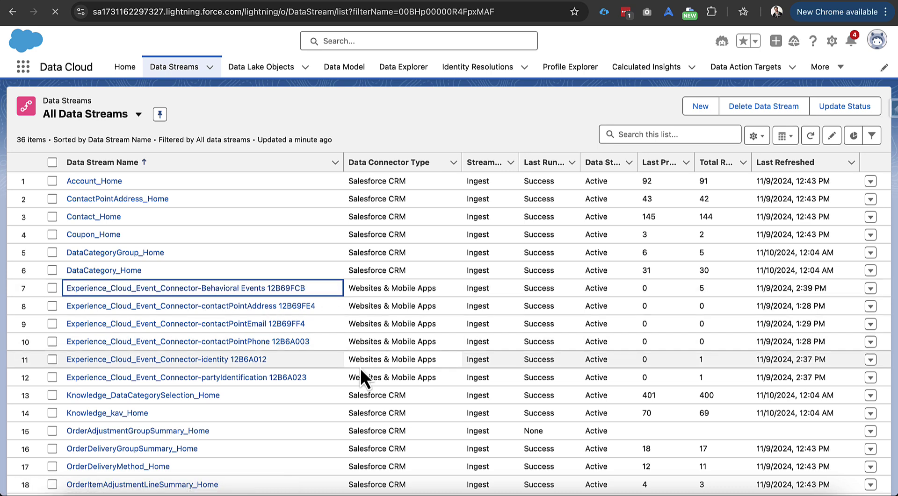
drag(309, 379, 297, 361)
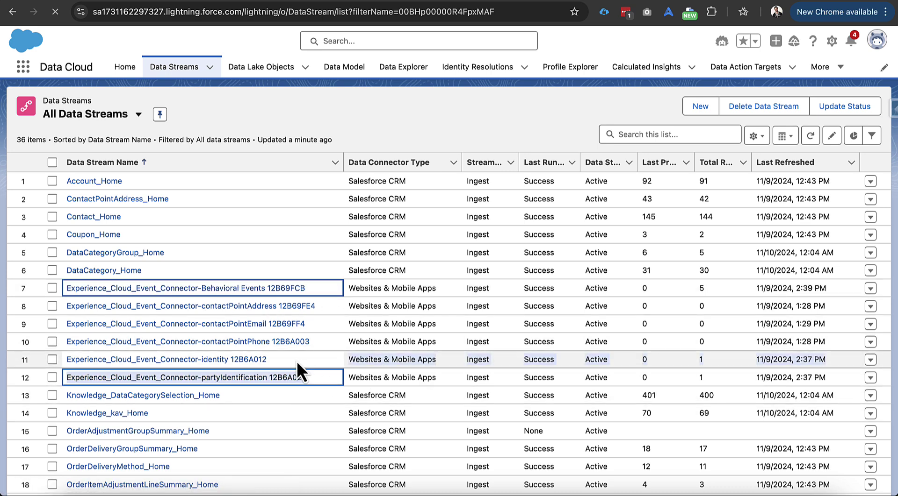
click(712, 284)
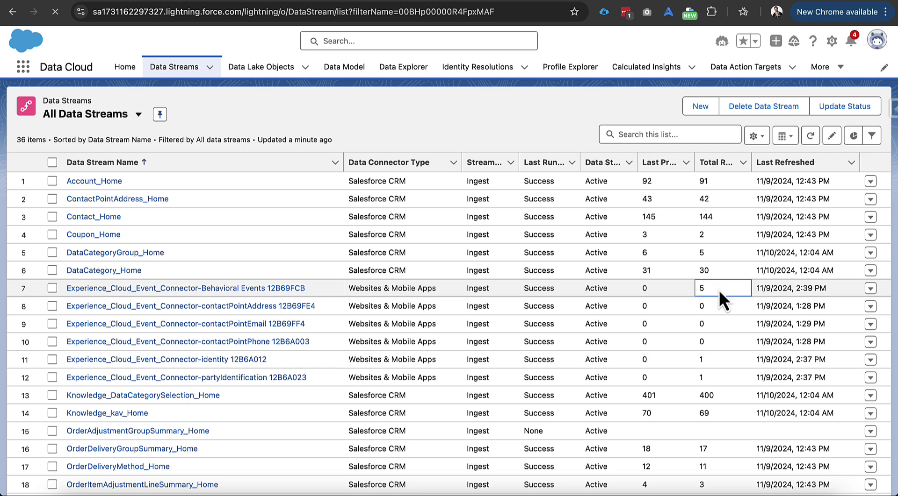
drag(719, 292, 654, 292)
click(562, 129)
- Open the Experience_Cloud_Event_Connector details under Websites & Mobile Apps in Data Cloud Setup
click(834, 44)
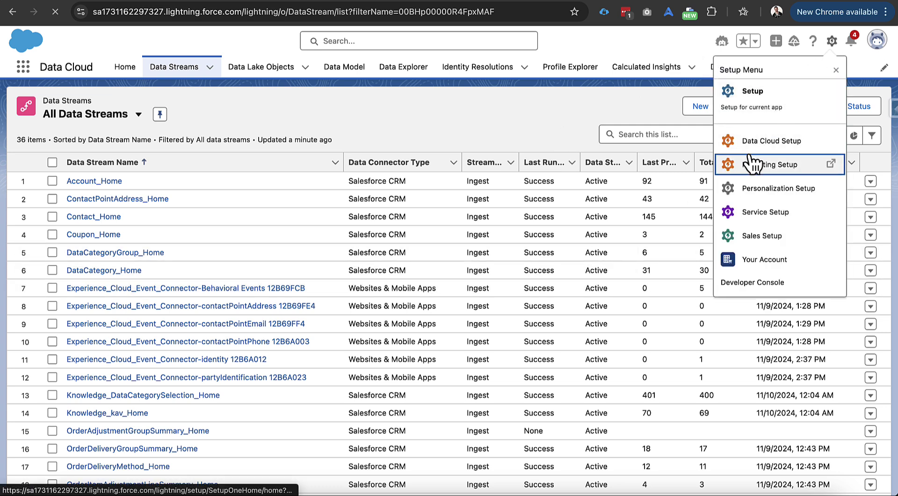
click(715, 140)
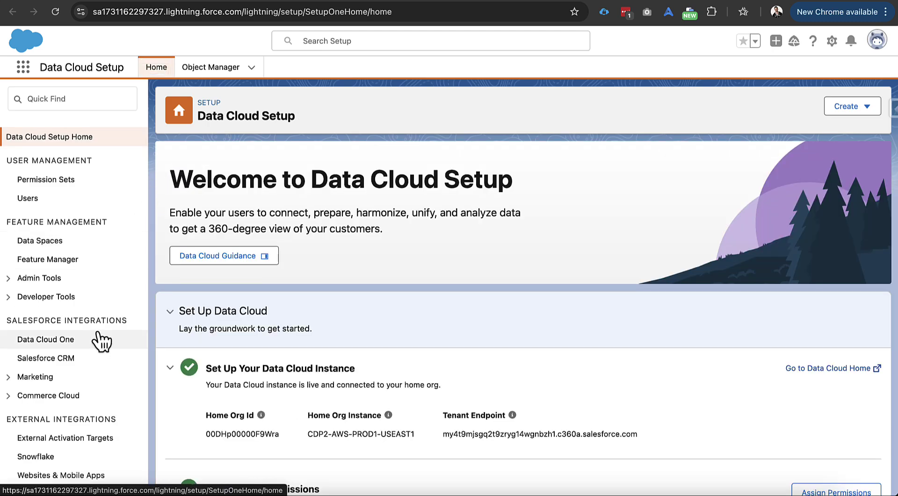
click(76, 447)
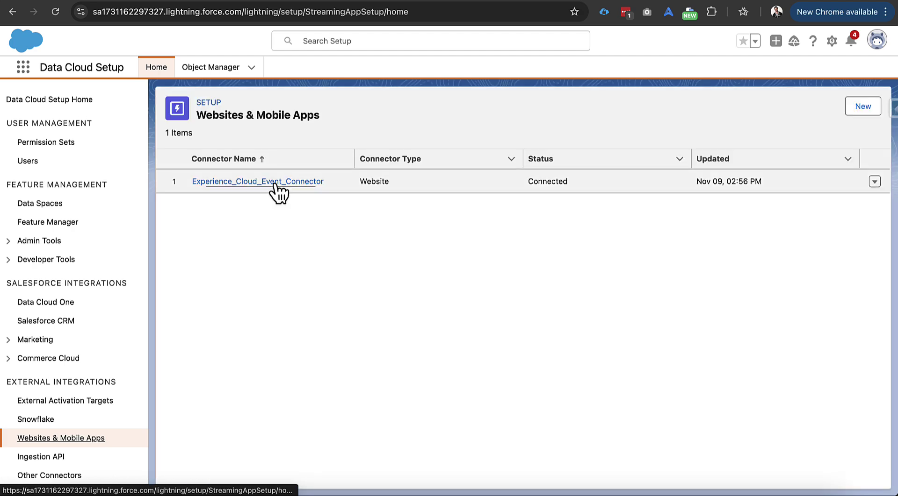
click(302, 186)
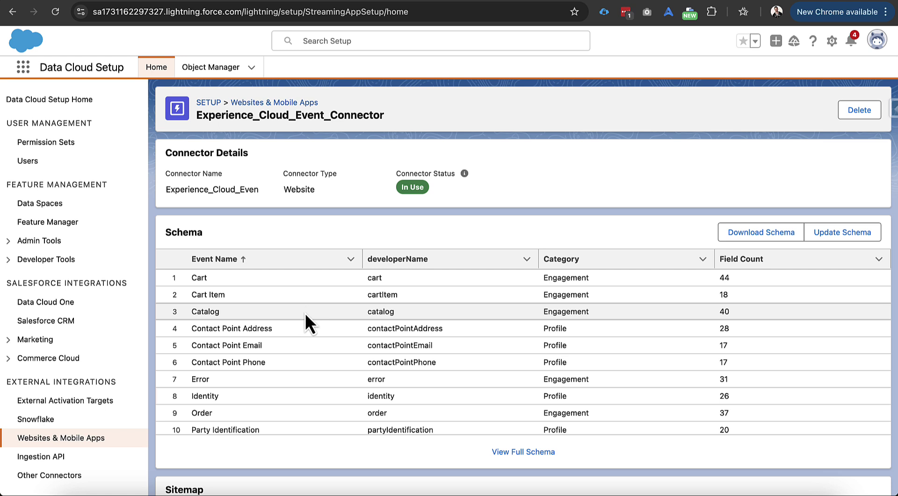
- Examine the connector's schema events, sitemap section and integration guide script
scroll(305, 315, down, 2)
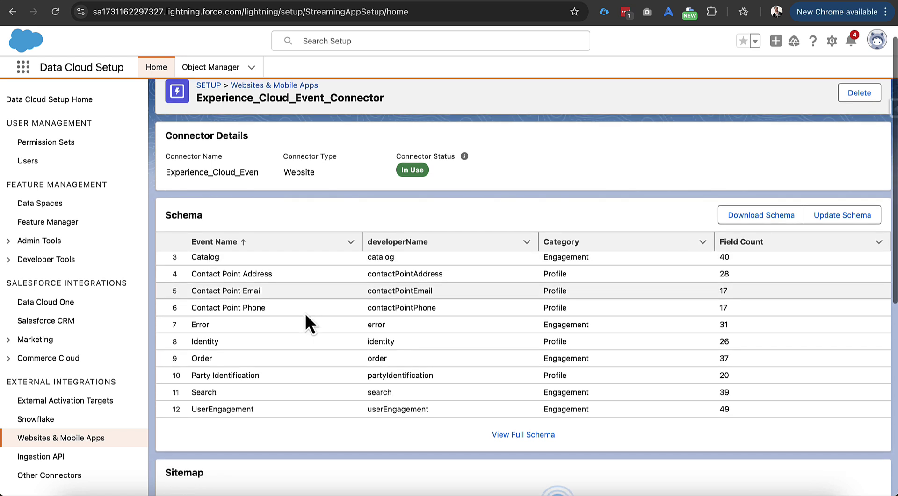
scroll(305, 314, up, 2)
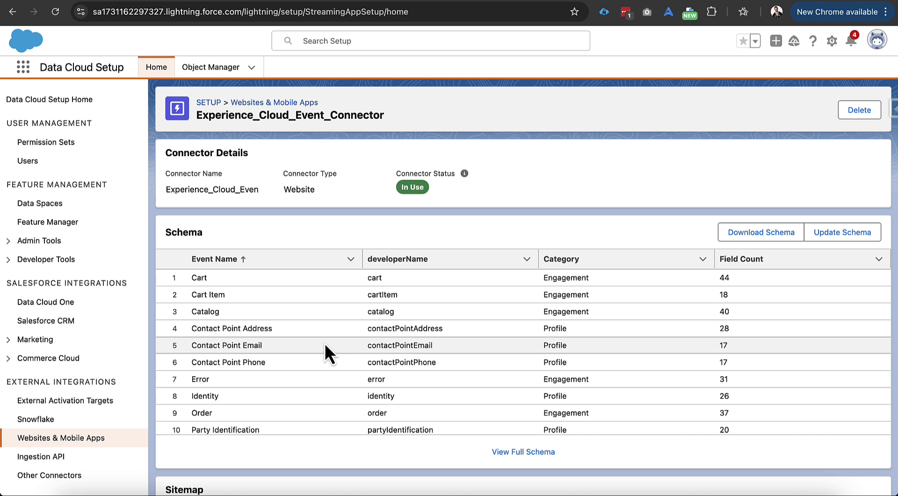
scroll(326, 347, down, 2)
scroll(324, 344, down, 1)
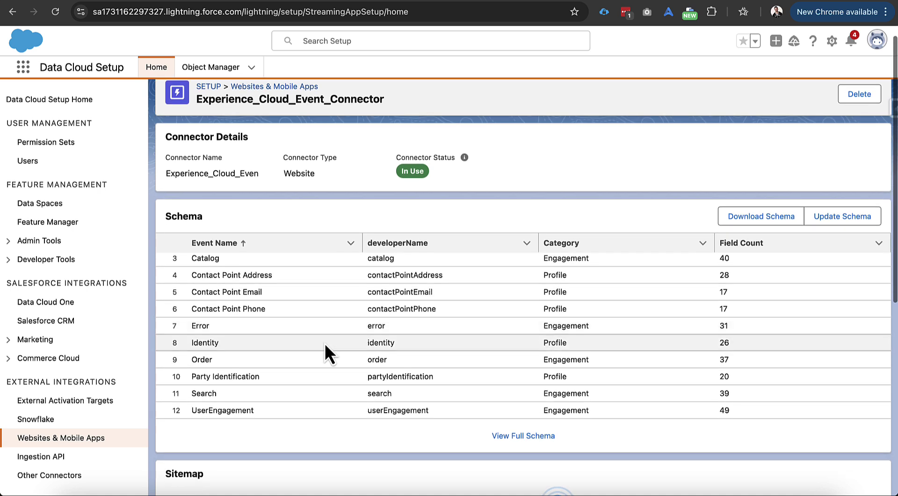
scroll(324, 351, up, 2)
scroll(506, 358, down, 2)
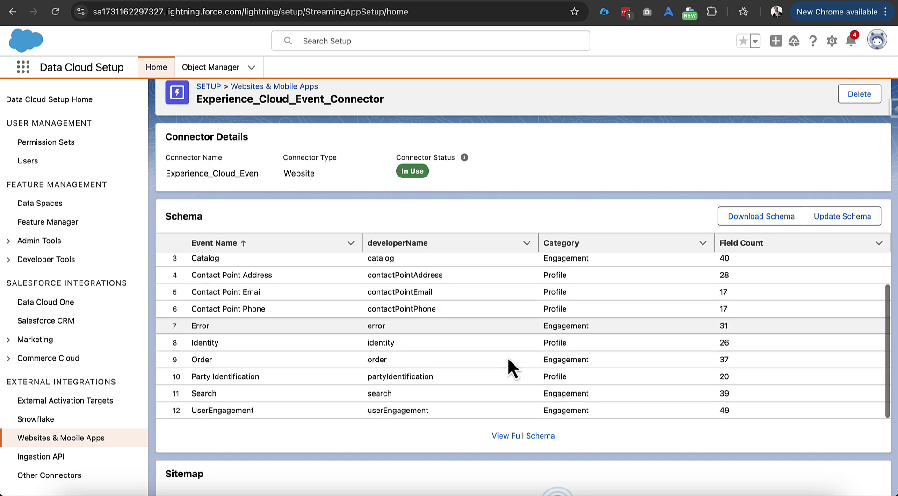
scroll(518, 313, down, 5)
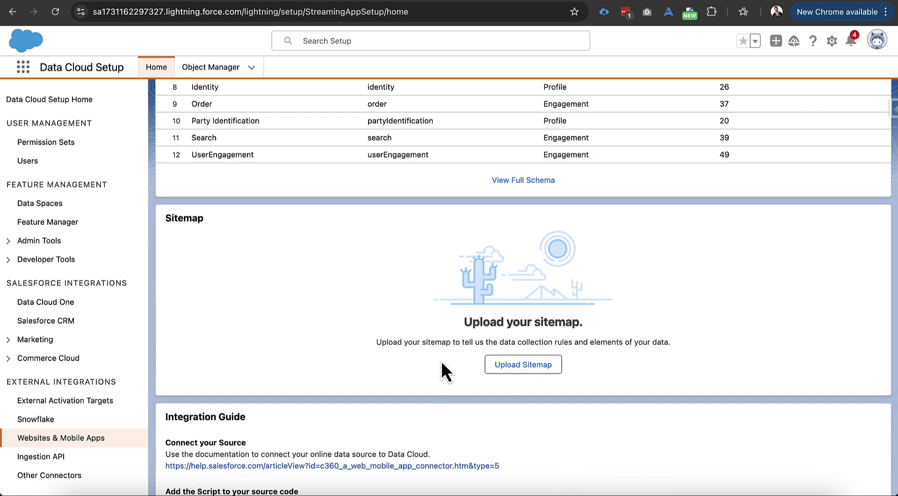
scroll(441, 362, down, 2)
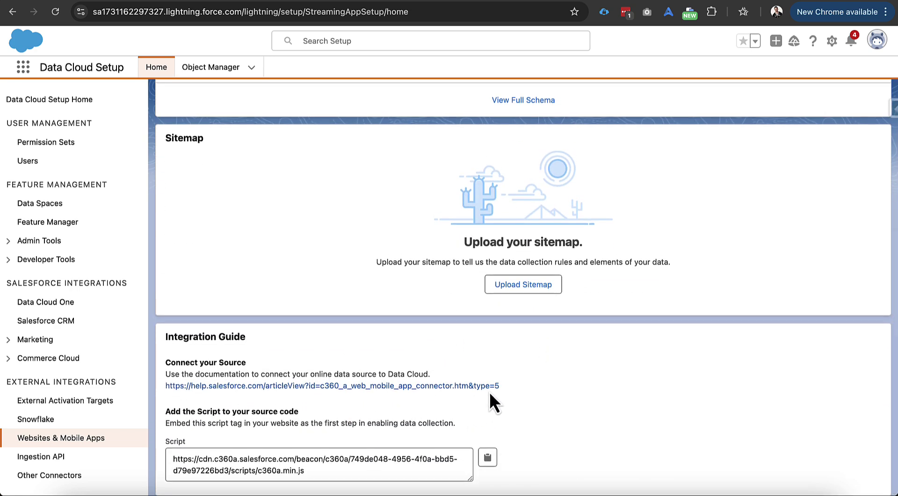
scroll(412, 346, up, 5)
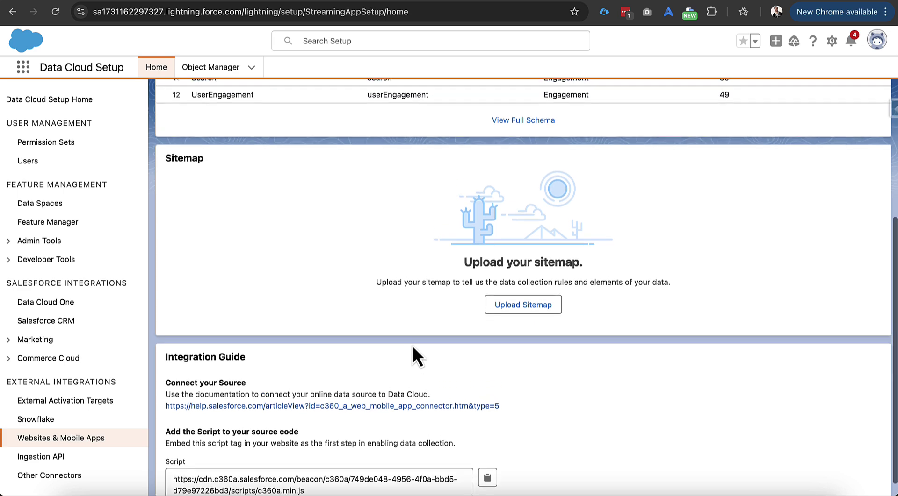
scroll(413, 346, up, 1)
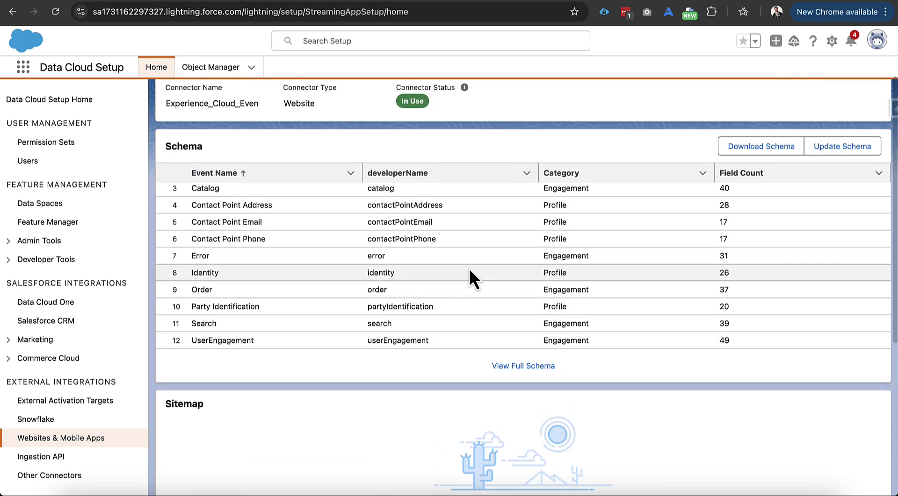
scroll(469, 268, down, 2)
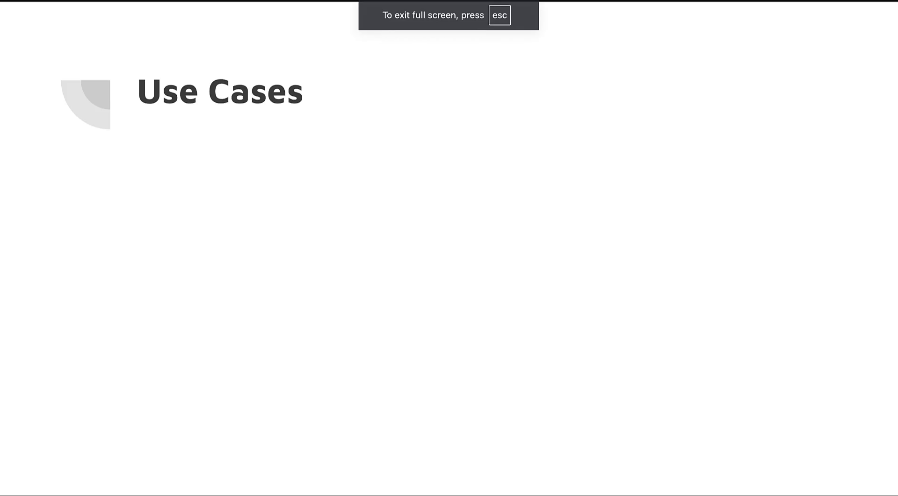